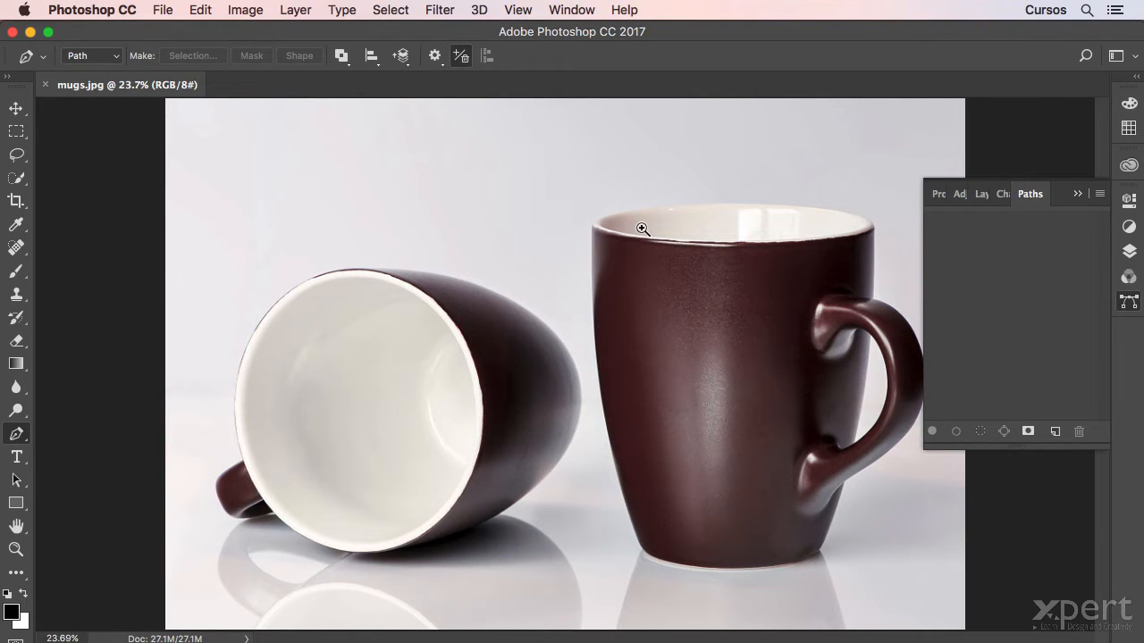
- Start a Pen tool path with a smooth anchor at the left end of the upright mug's rim, pulling its direction lines vertically
drag(642, 229, 489, 360)
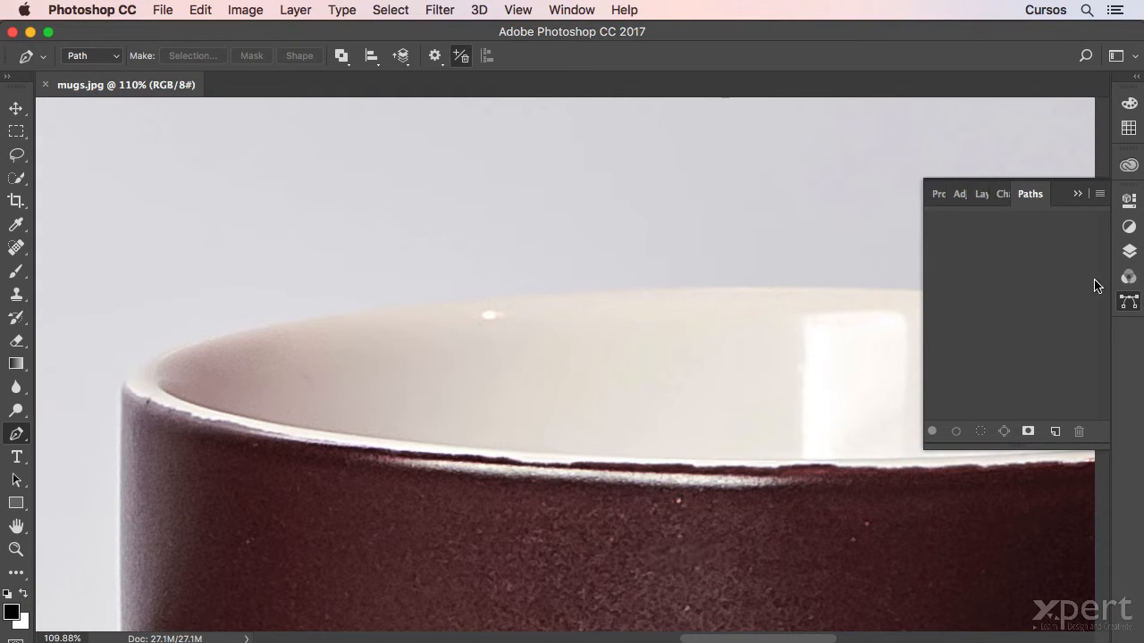
click(1130, 304)
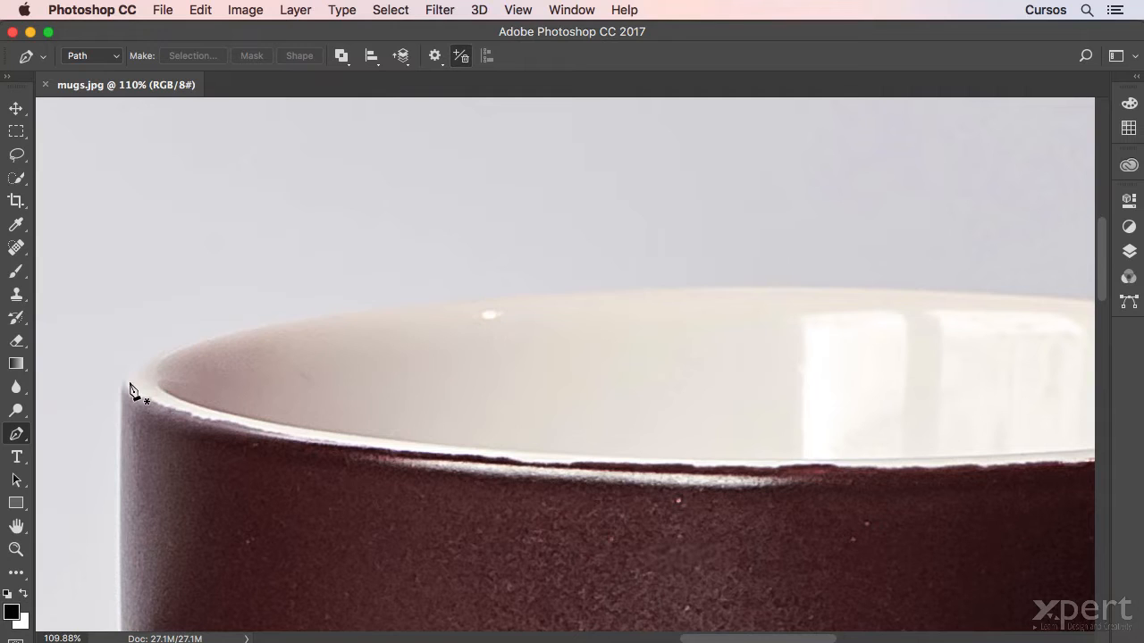
drag(123, 384, 123, 339)
mouse_move(123, 346)
mouse_down()
mouse_move(114, 350)
mouse_move(123, 355)
mouse_up()
drag(123, 352, 124, 351)
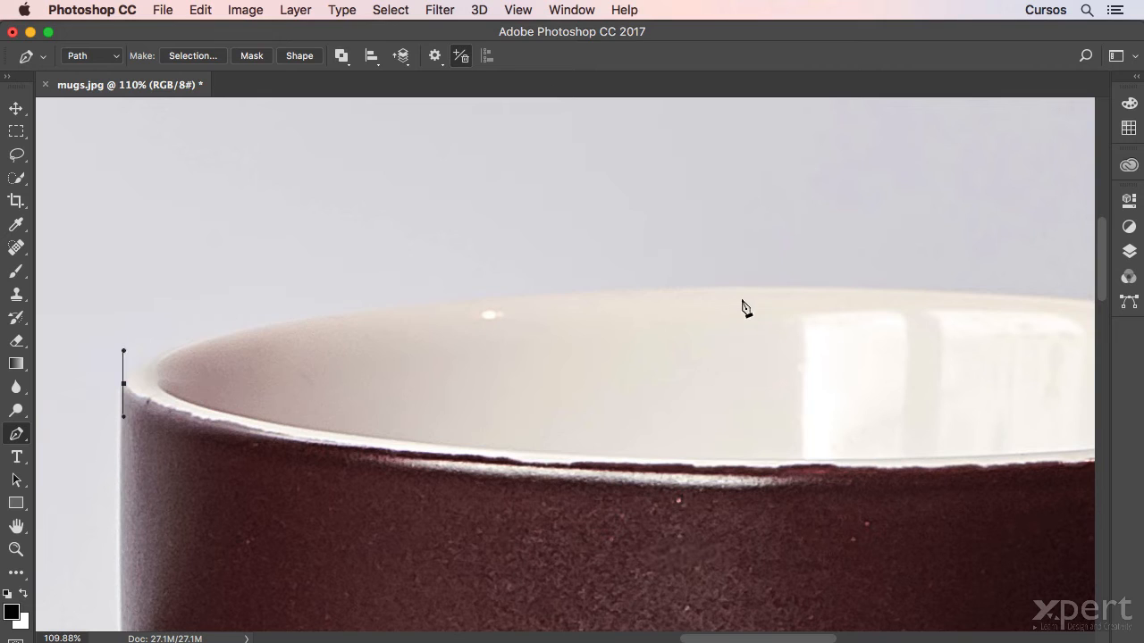
- Curve the path over the back edge of the rim, adding smooth anchors at its highest point and its right end
drag(709, 287, 1074, 290)
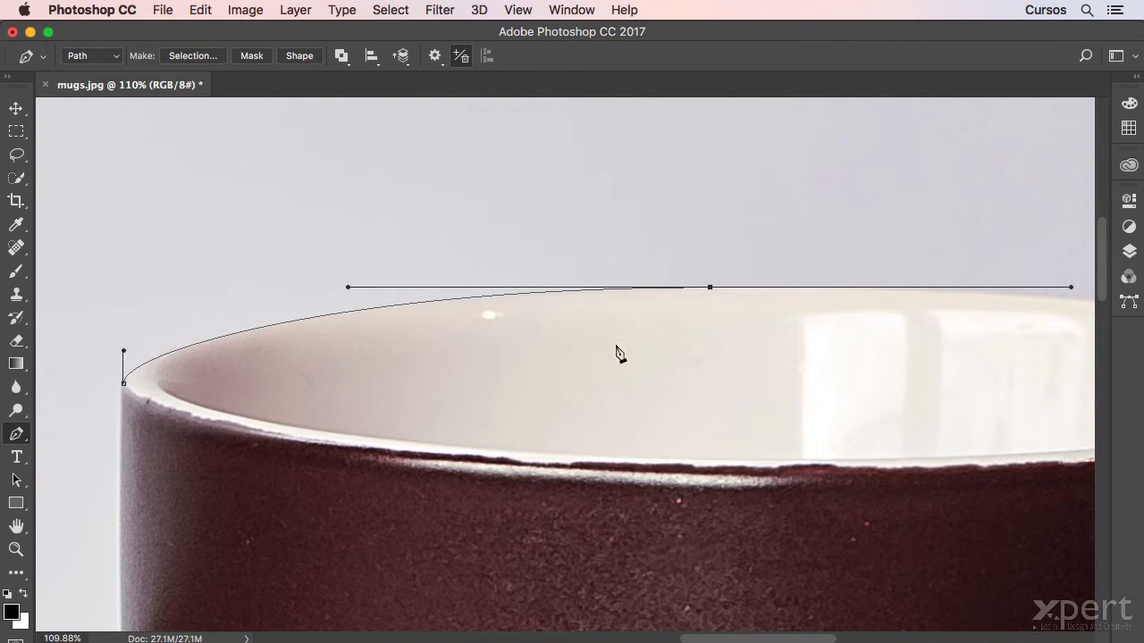
drag(890, 333, 460, 345)
drag(720, 348, 532, 346)
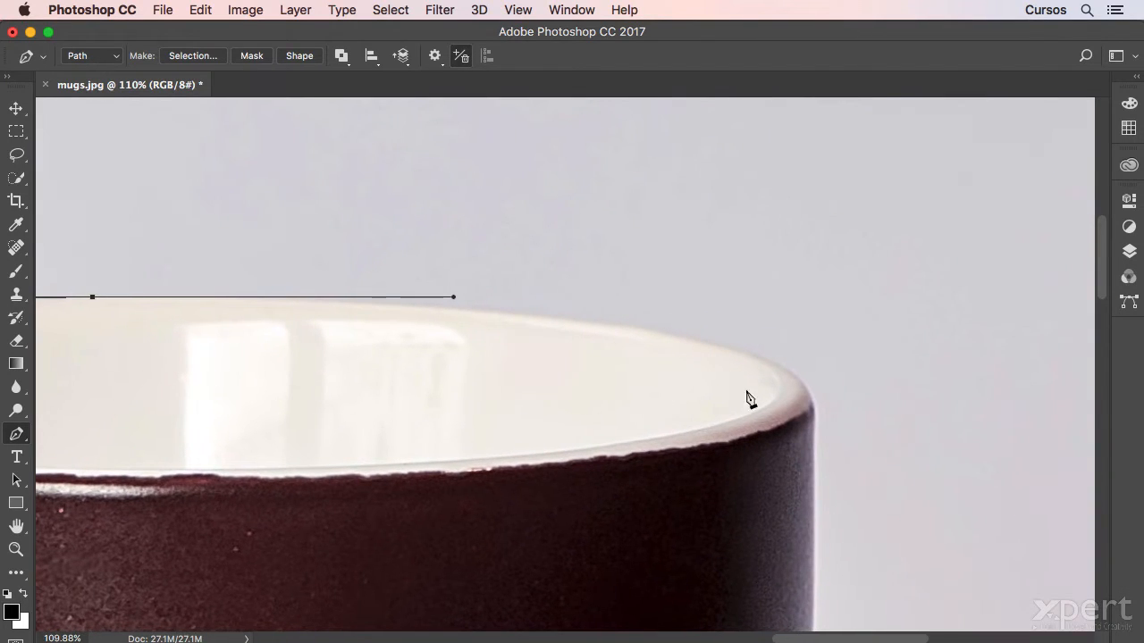
click(813, 403)
drag(813, 405, 815, 474)
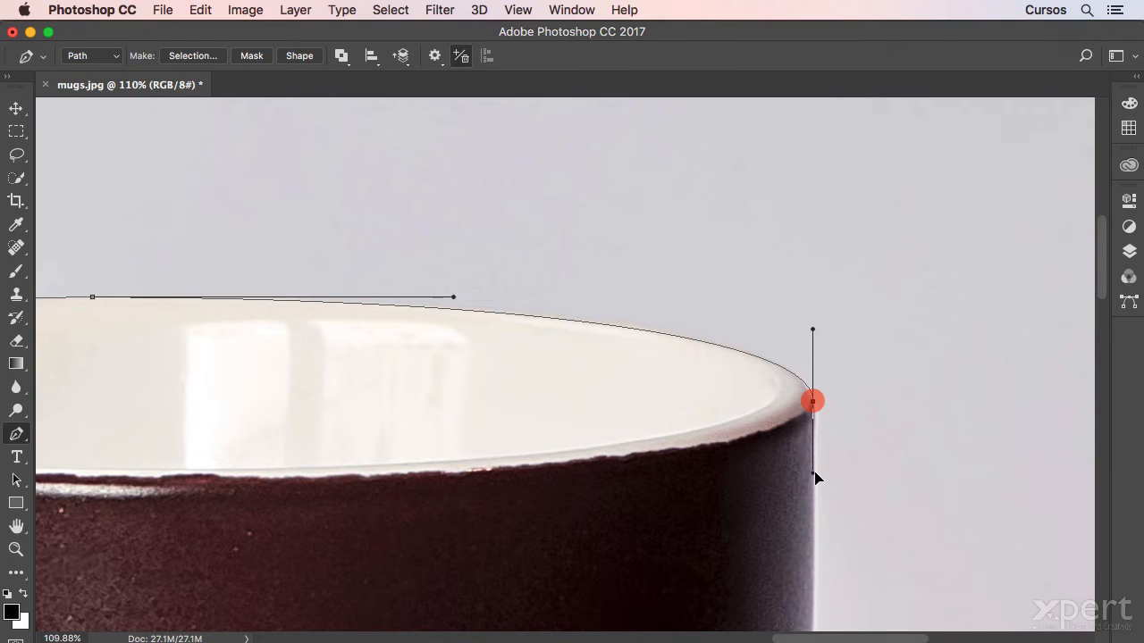
drag(815, 474, 815, 477)
- Extend the path down the mug's right side with a smooth anchor where the handle's upper edge meets the body
drag(889, 328, 778, 212)
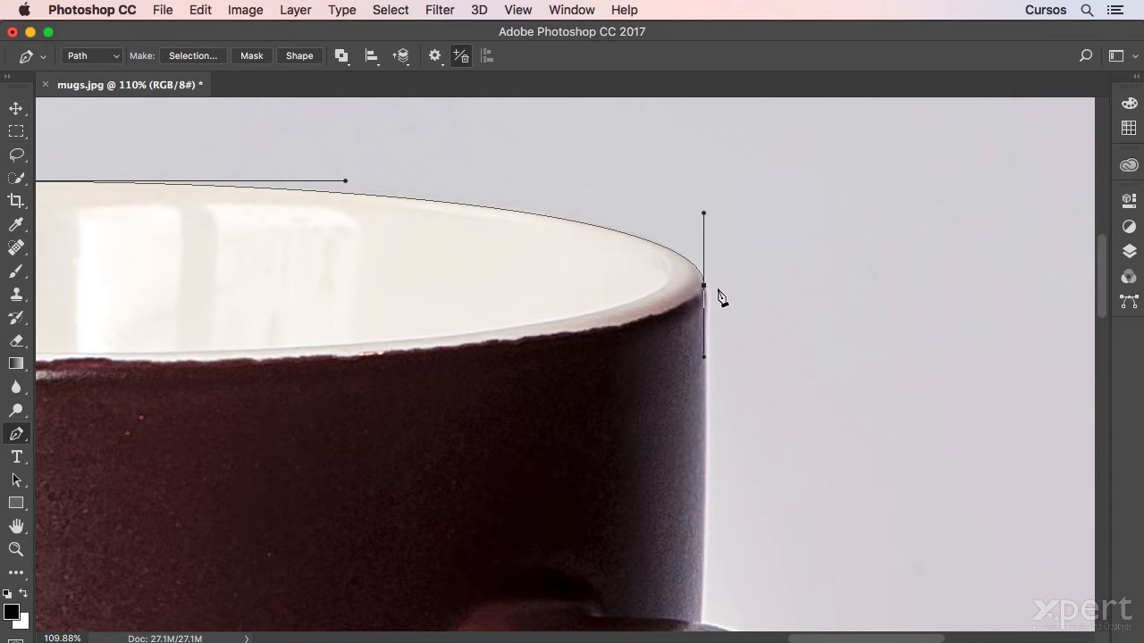
drag(736, 455, 662, 304)
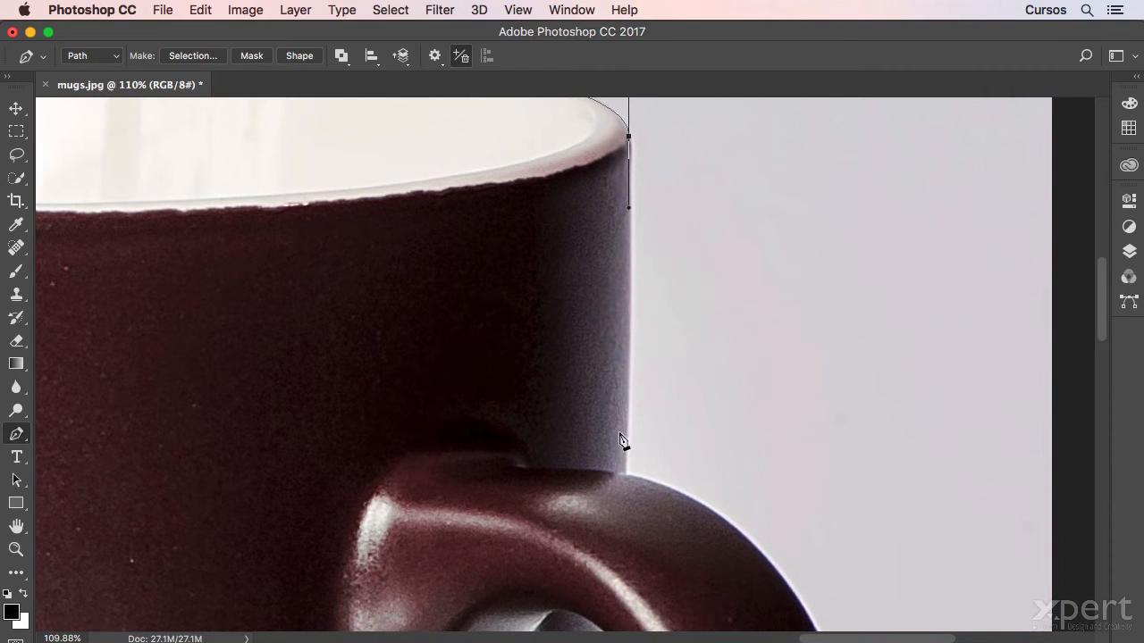
drag(625, 473, 622, 584)
key(space)
drag(698, 434, 488, 199)
drag(559, 391, 557, 294)
key(super+1)
key(super+minus)
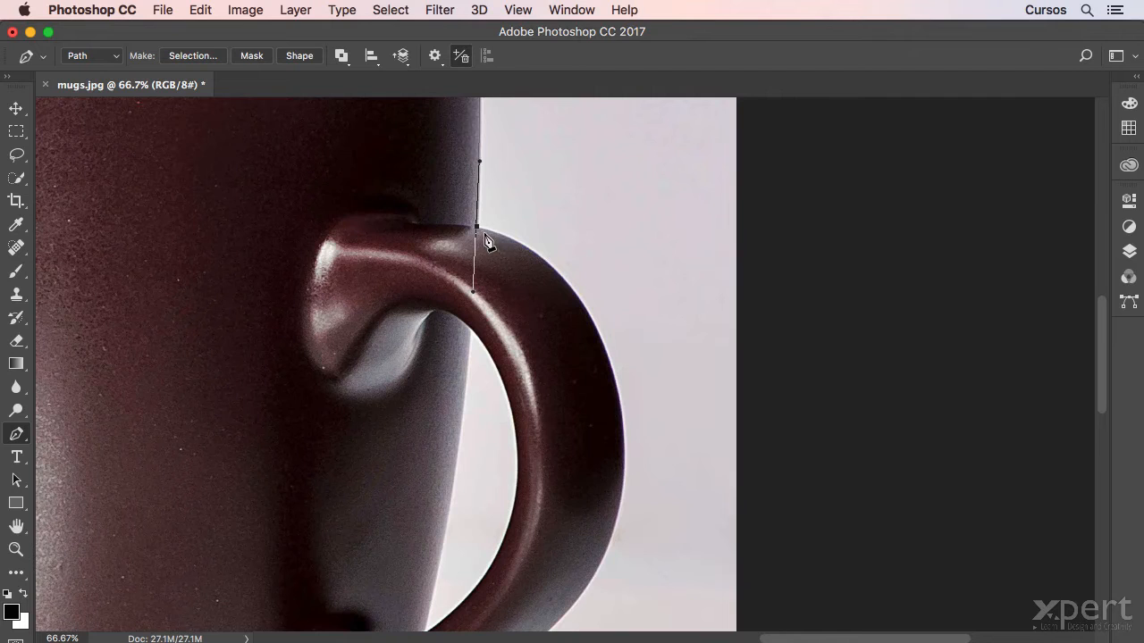
- Try to redirect the upper junction anchor's outgoing direction line toward the mug handle with the Direct Selection tool
drag(477, 227, 564, 263)
key(super+z)
key(a)
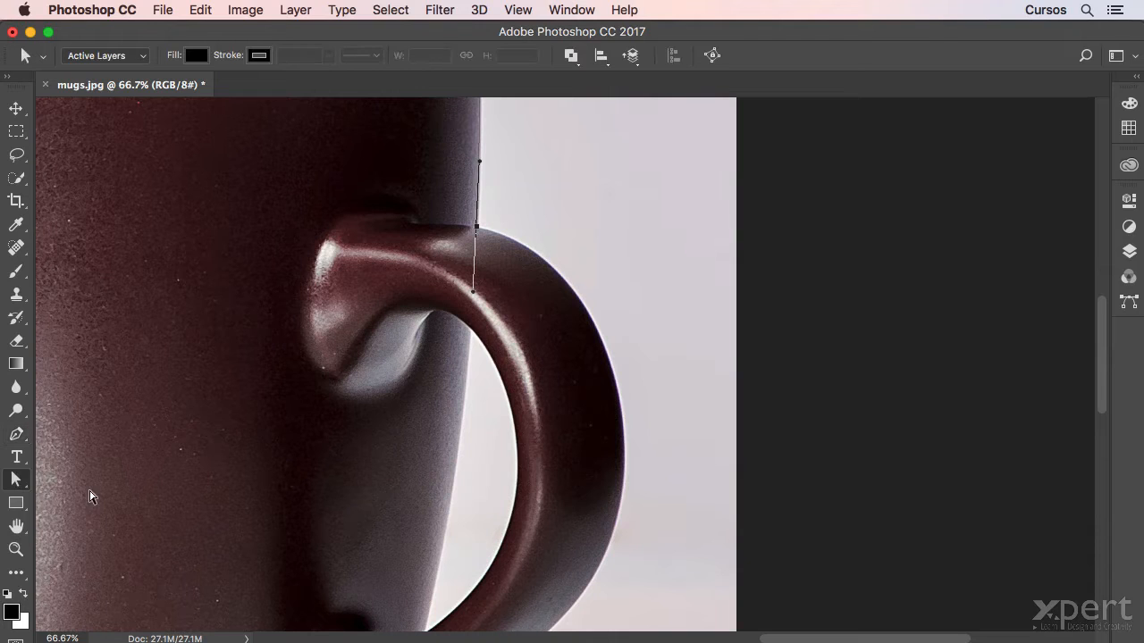
drag(17, 484, 82, 481)
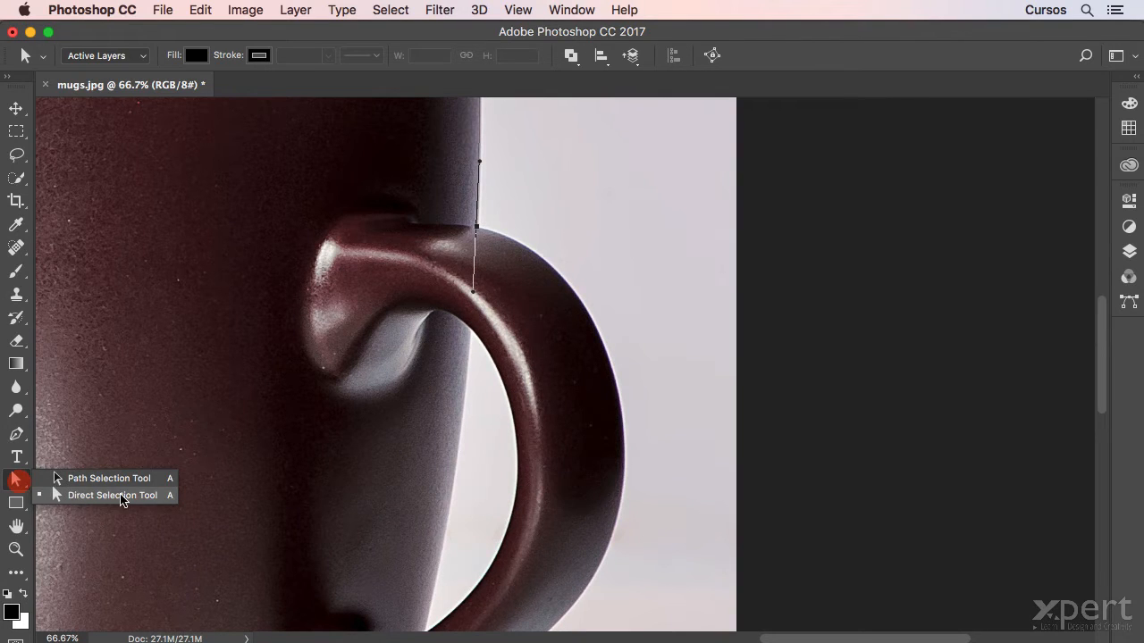
click(53, 493)
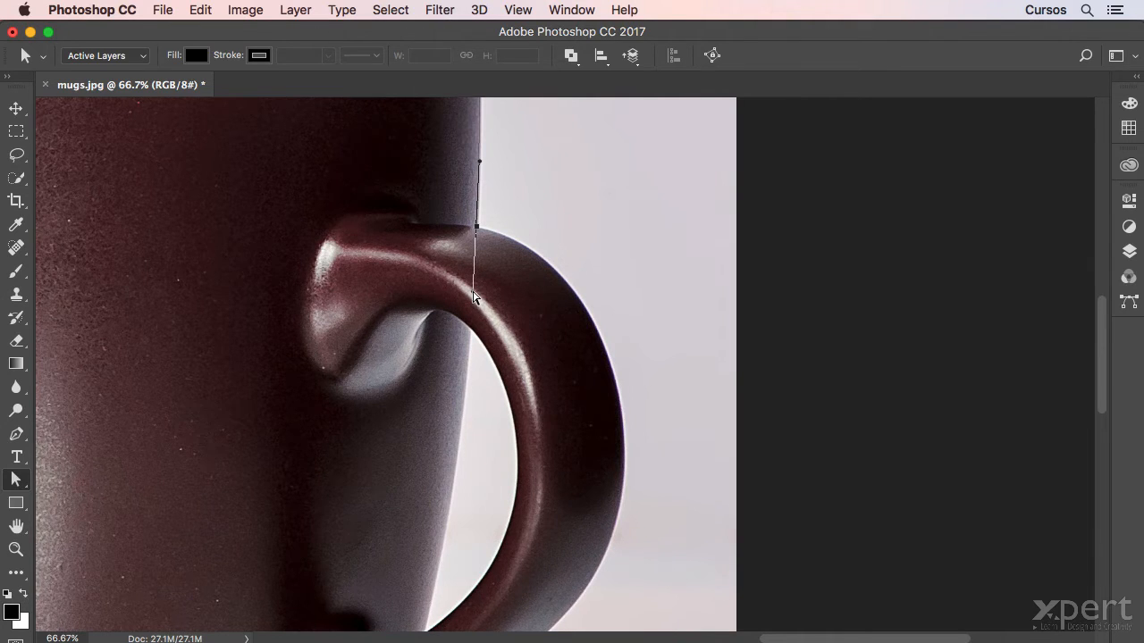
drag(473, 297, 510, 288)
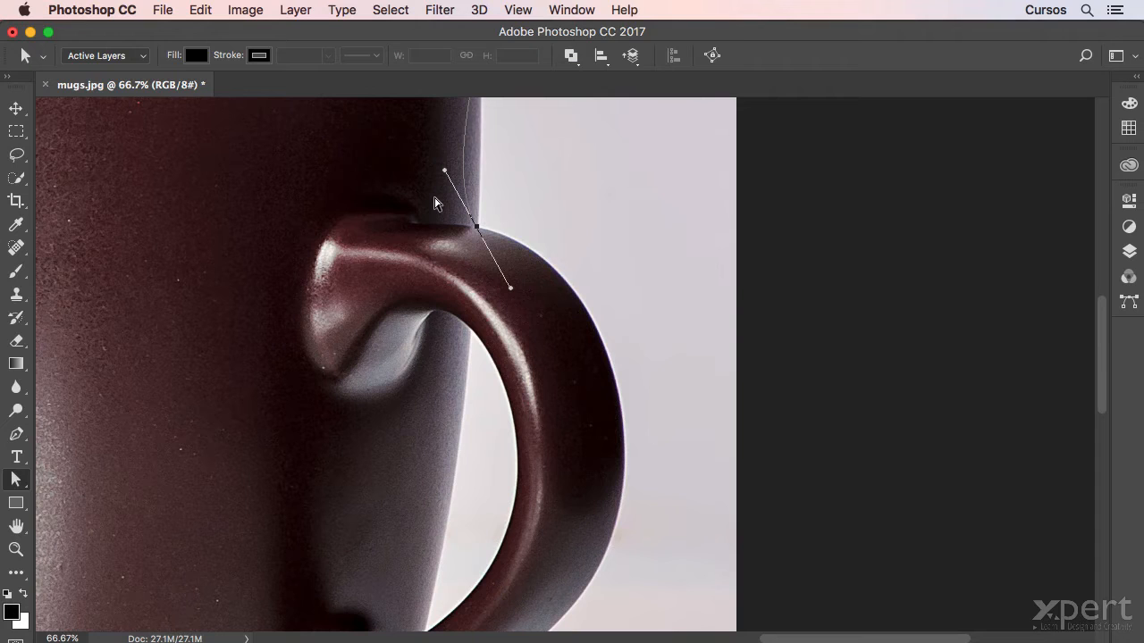
key(super+z)
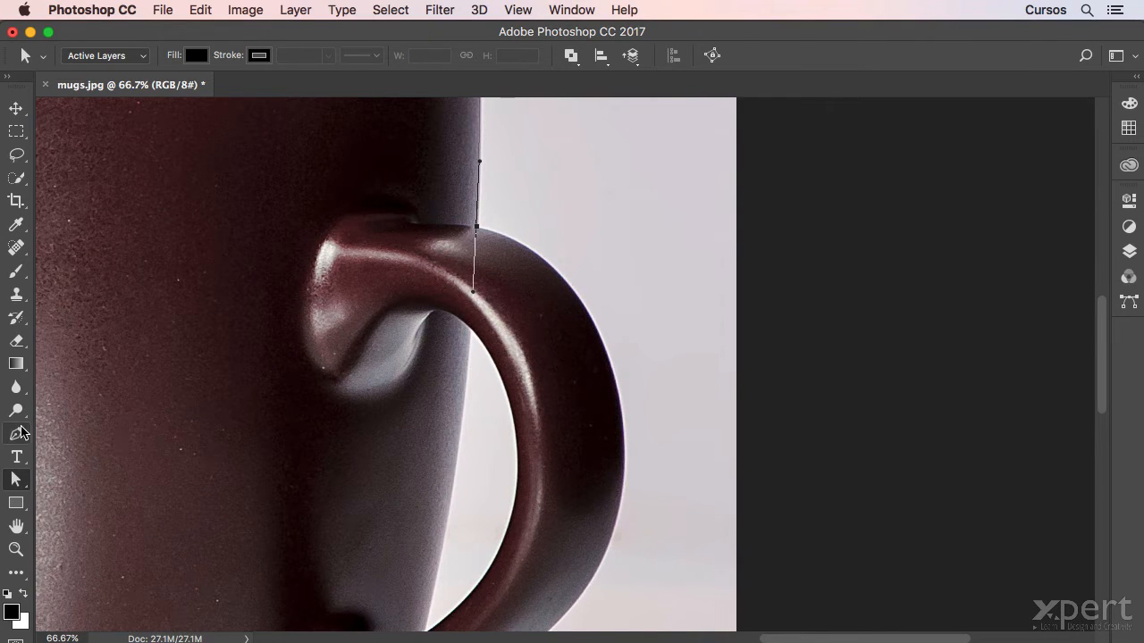
- Redirect the upper junction anchor's outgoing direction line independently along the mug handle using the Convert Point tool, and return to the Pen tool
drag(20, 433, 150, 505)
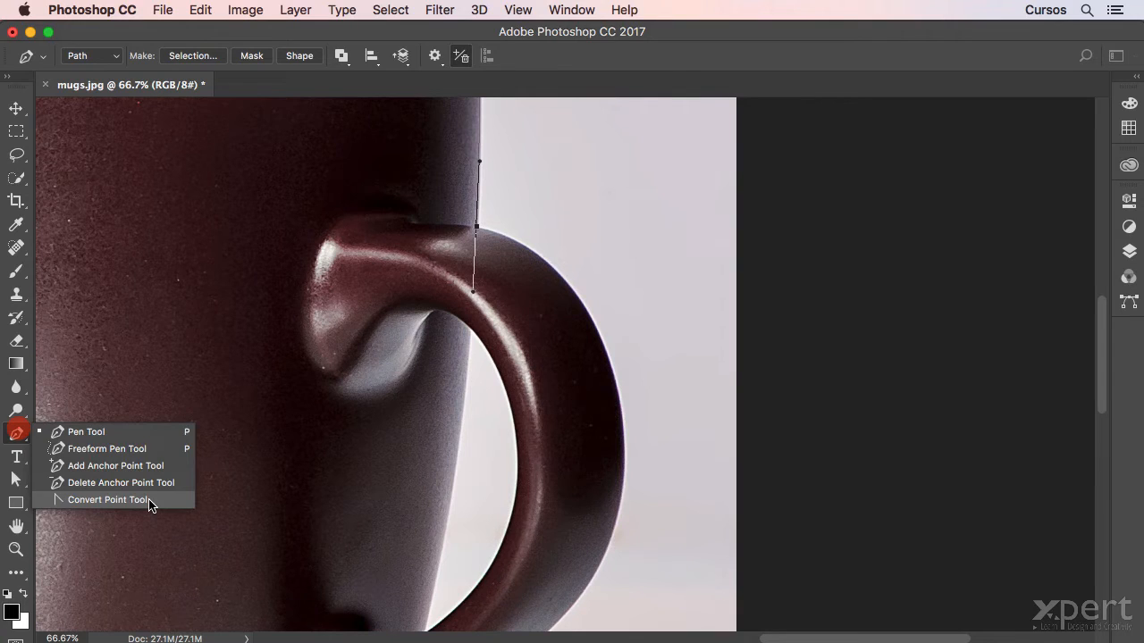
drag(150, 506, 150, 505)
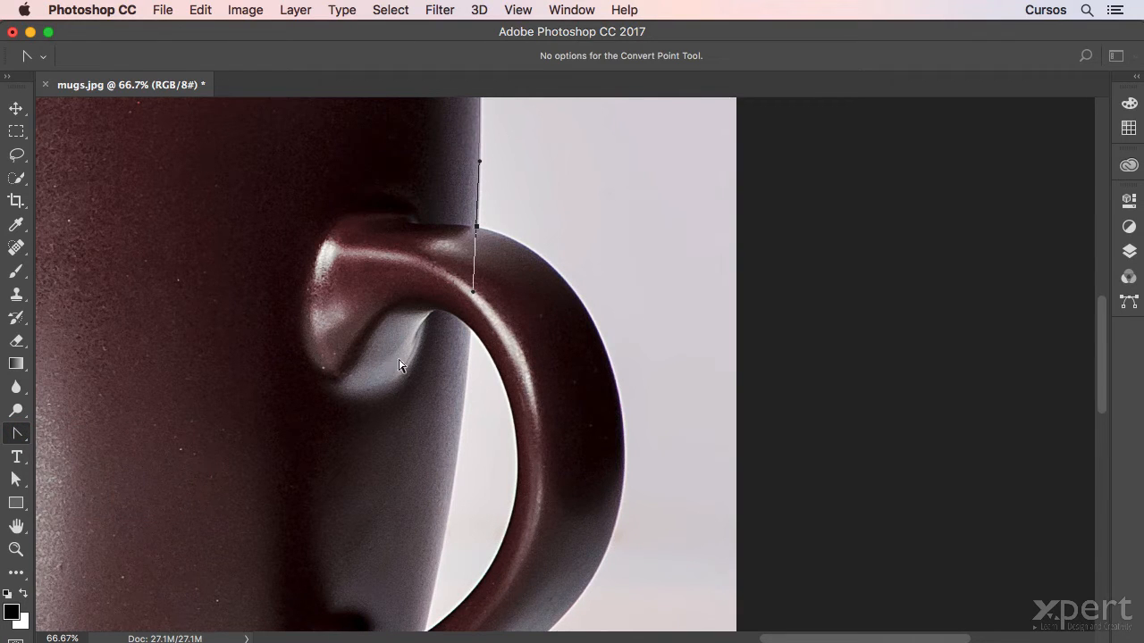
mouse_move(474, 295)
mouse_down()
mouse_move(508, 265)
mouse_move(542, 264)
mouse_move(578, 235)
mouse_move(537, 280)
mouse_move(506, 292)
mouse_move(554, 225)
mouse_move(534, 265)
mouse_move(539, 236)
mouse_up()
click(22, 433)
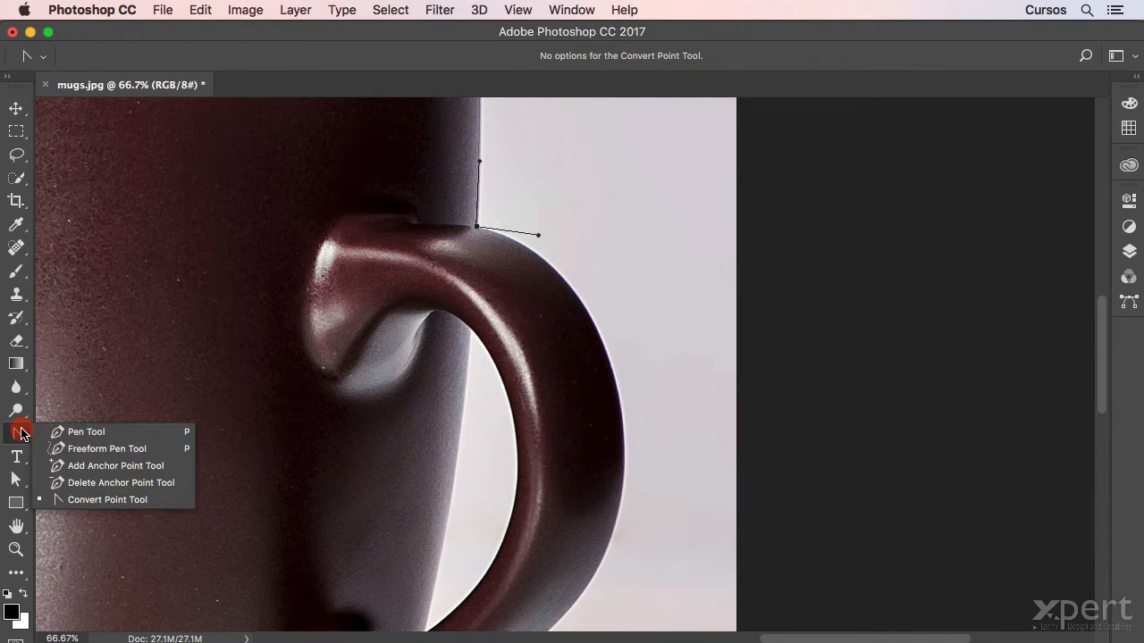
click(83, 432)
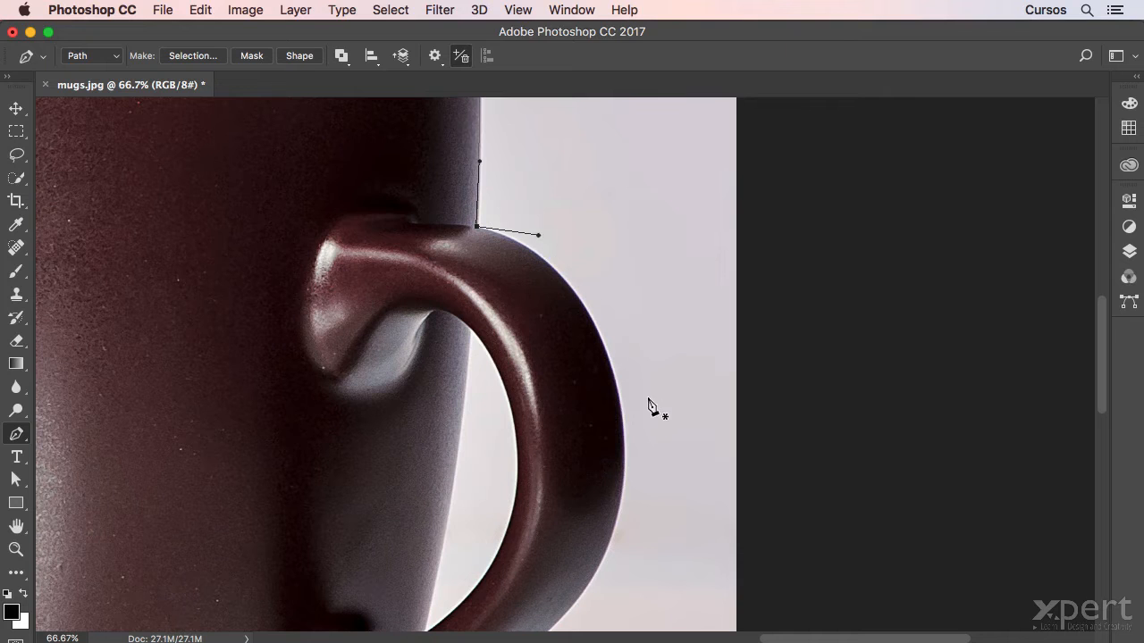
scroll(649, 364, down, 3)
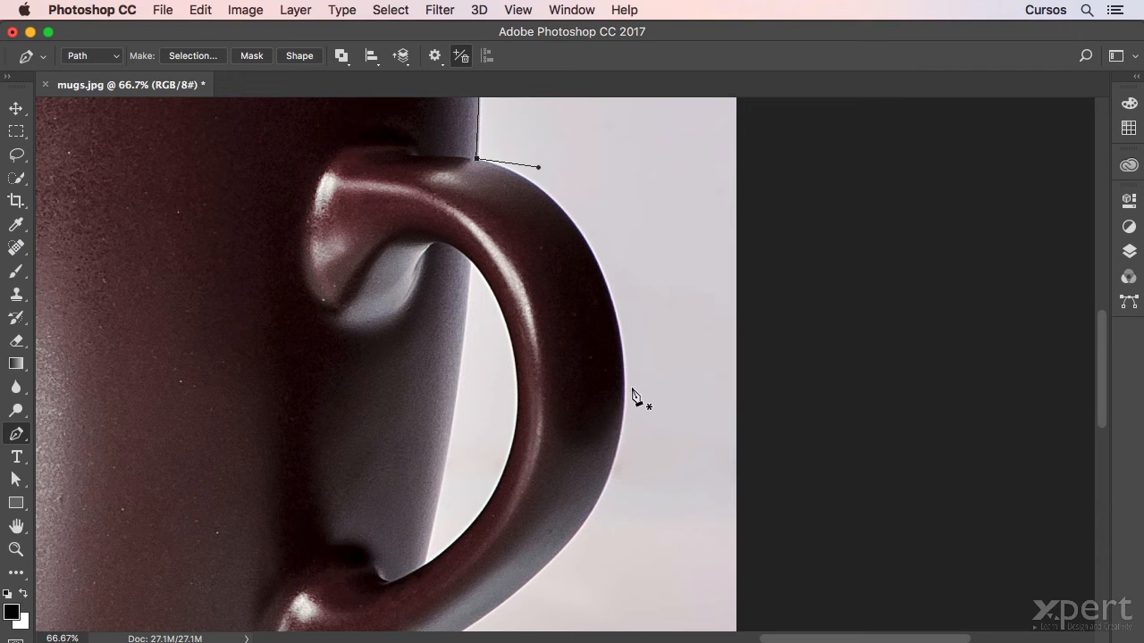
click(661, 242)
key(super+z)
key(super+z)
- Aim the junction anchor's outgoing direction line along the handle and trace the handle's outer edge down to where it rejoins the body
drag(478, 162, 578, 176)
drag(624, 381, 633, 460)
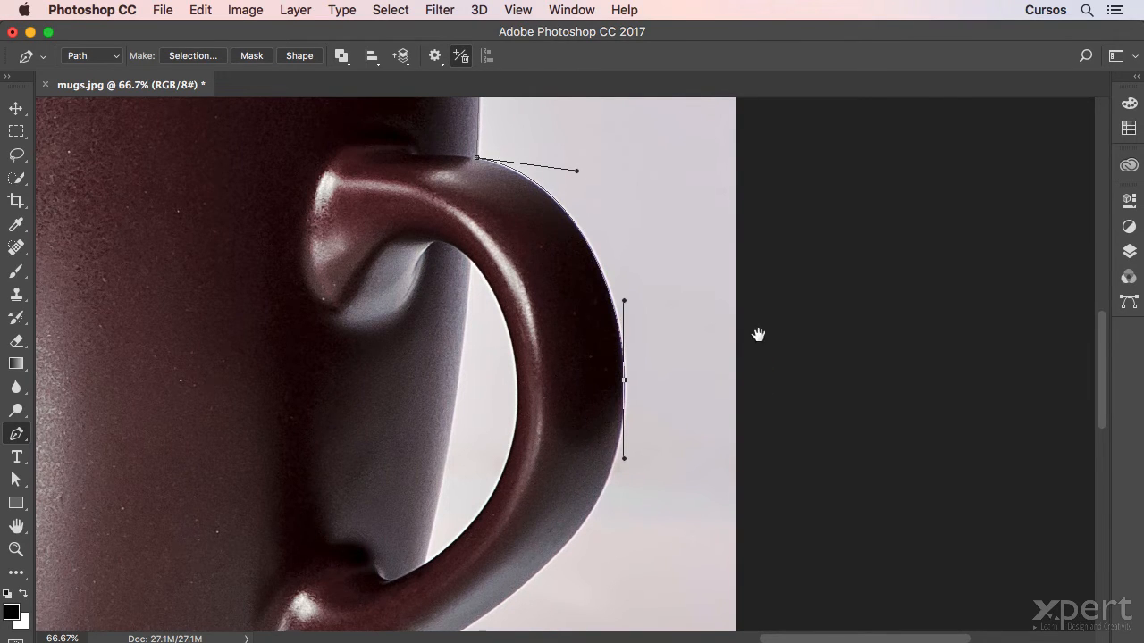
drag(758, 375, 773, 146)
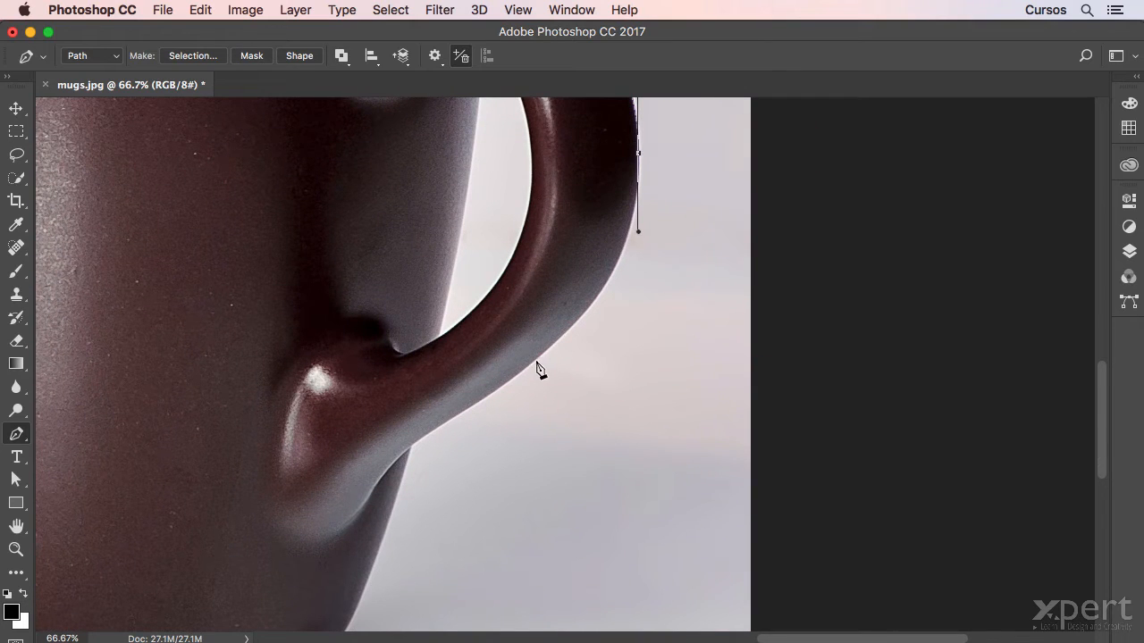
drag(534, 360, 454, 427)
drag(409, 446, 536, 222)
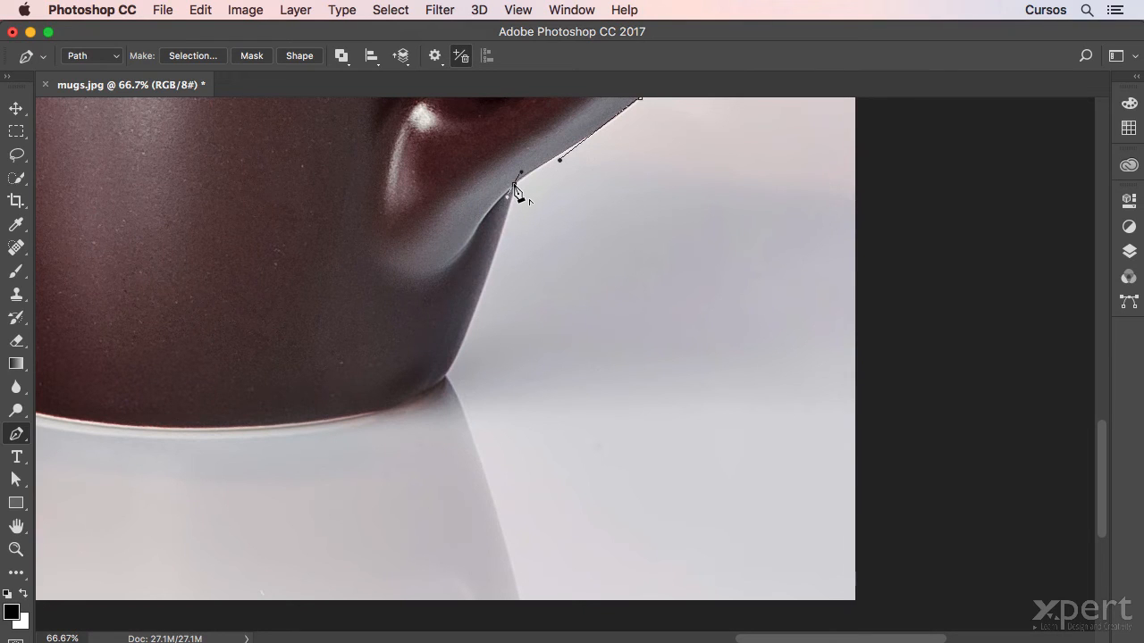
- Redirect the lower junction's outgoing direction line, then trace the mug's lower right side and the curved base with smooth anchors
drag(514, 185, 494, 263)
drag(450, 371, 440, 378)
drag(282, 426, 138, 444)
key(space)
drag(261, 480, 528, 479)
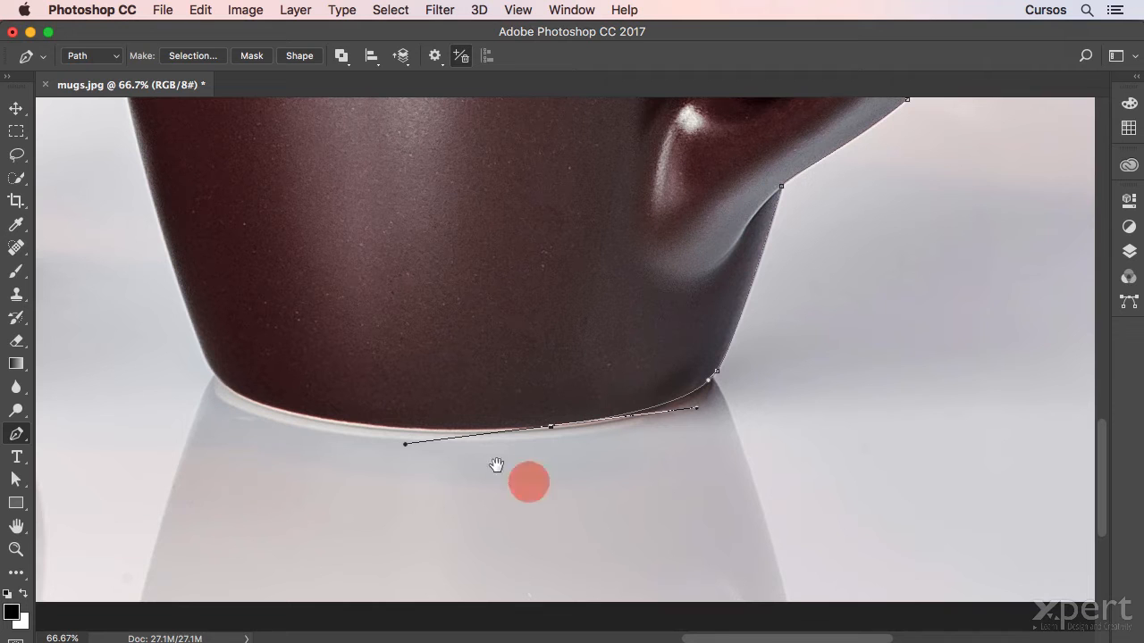
key(ctrl+space)
mouse_move(418, 473)
mouse_down()
mouse_move(477, 470)
mouse_move(427, 483)
mouse_up()
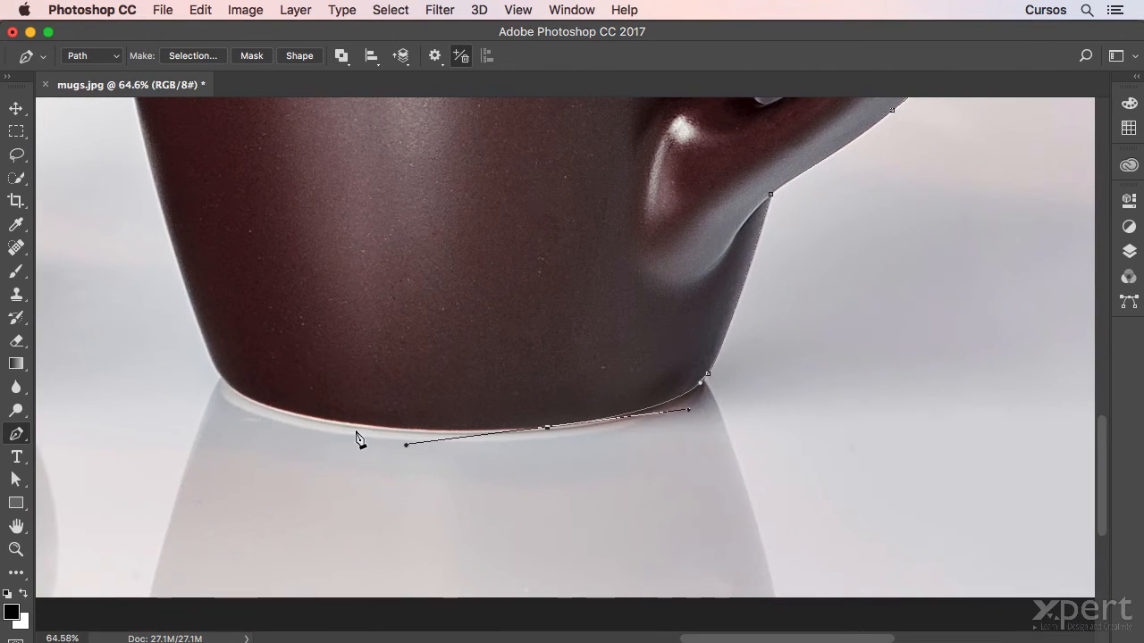
drag(358, 425, 307, 416)
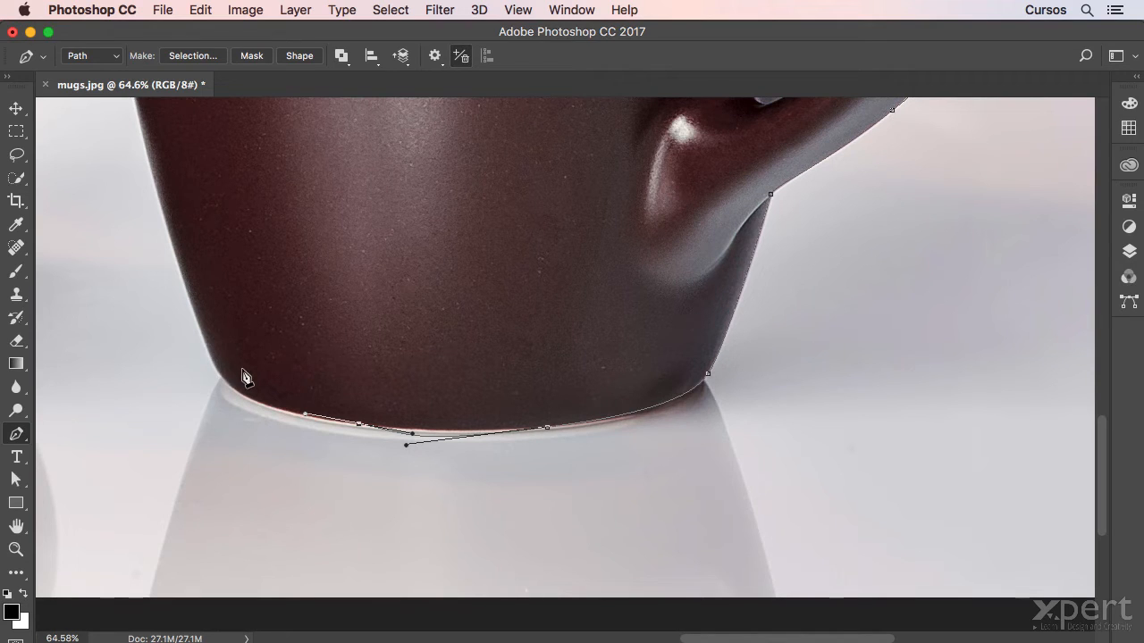
- Trace the mug's lower left corner and left side upward, and close the path at the starting anchor on the rim
drag(212, 359, 184, 311)
drag(254, 311, 416, 555)
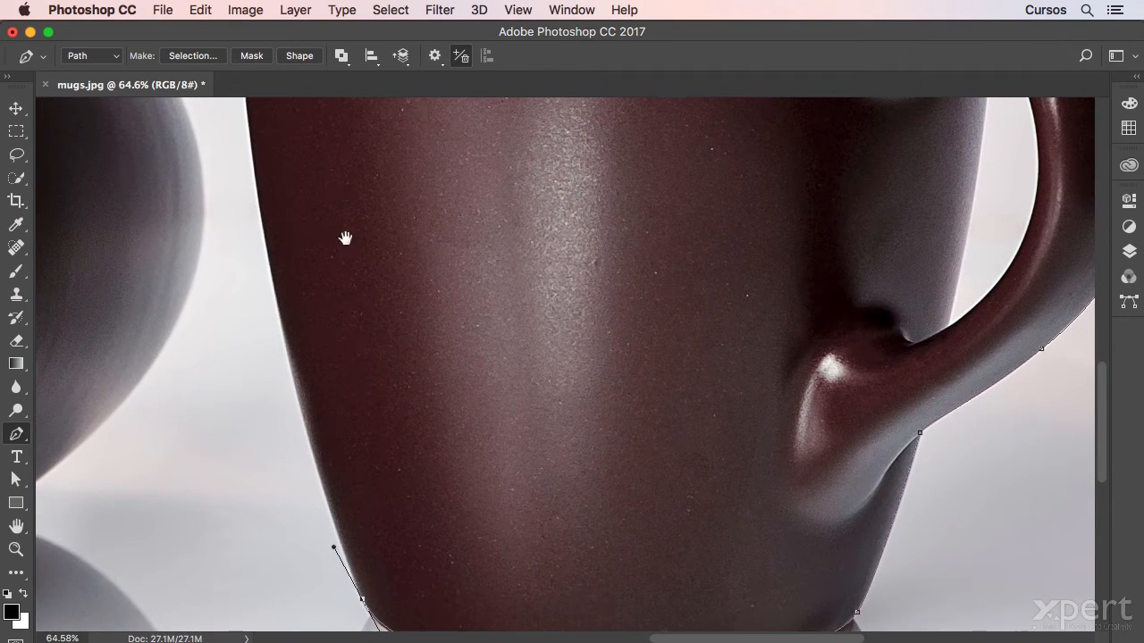
drag(345, 191, 403, 345)
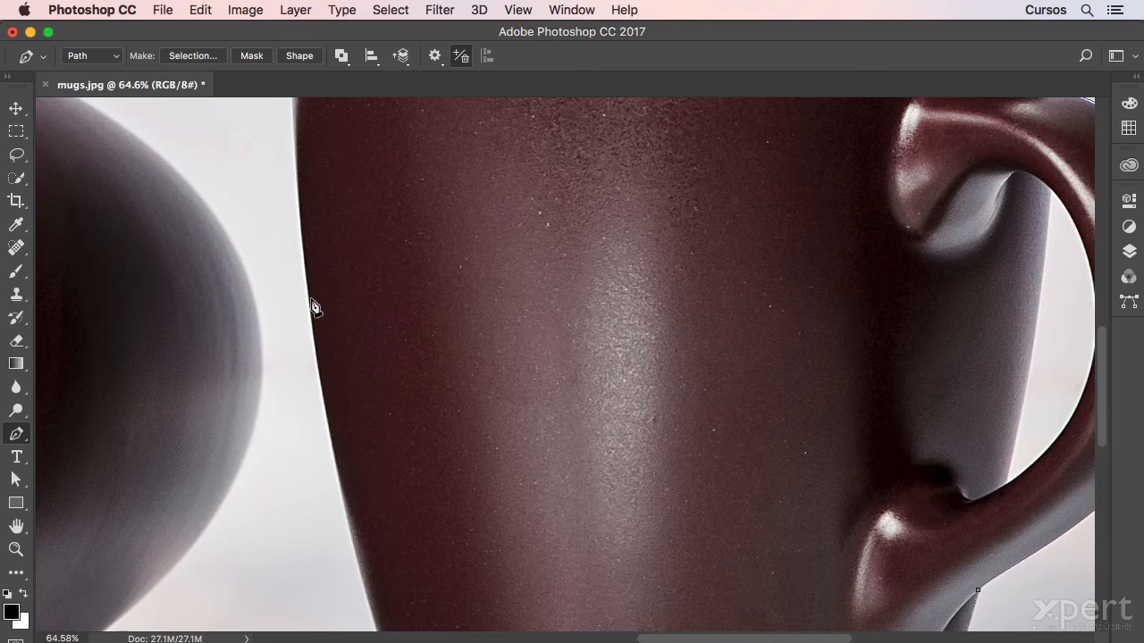
drag(311, 299, 292, 142)
drag(406, 209, 399, 564)
click(289, 249)
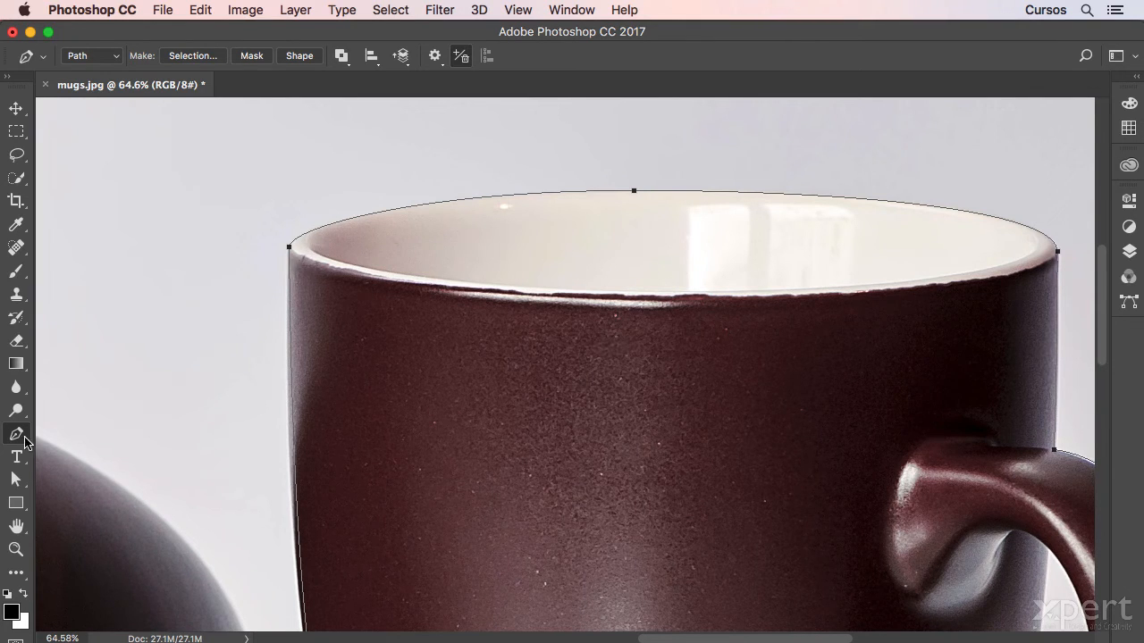
- Pull new direction lines from the closing anchor at the rim's left end to smooth the curve there
mouse_move(21, 440)
mouse_down()
mouse_move(90, 483)
mouse_move(93, 511)
mouse_move(20, 434)
mouse_up()
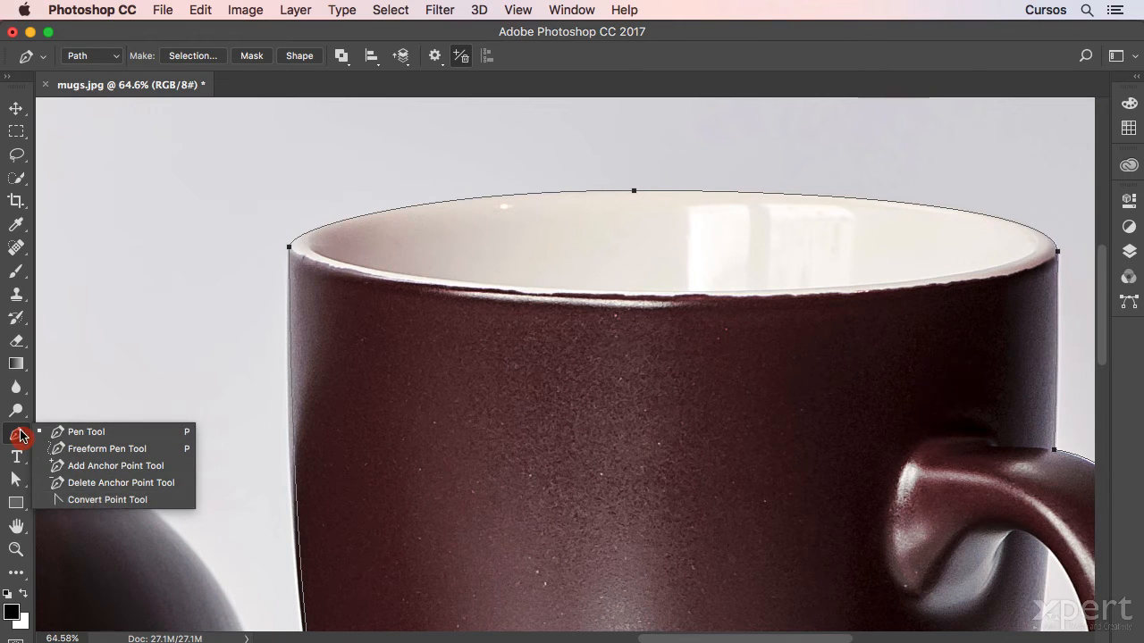
click(212, 243)
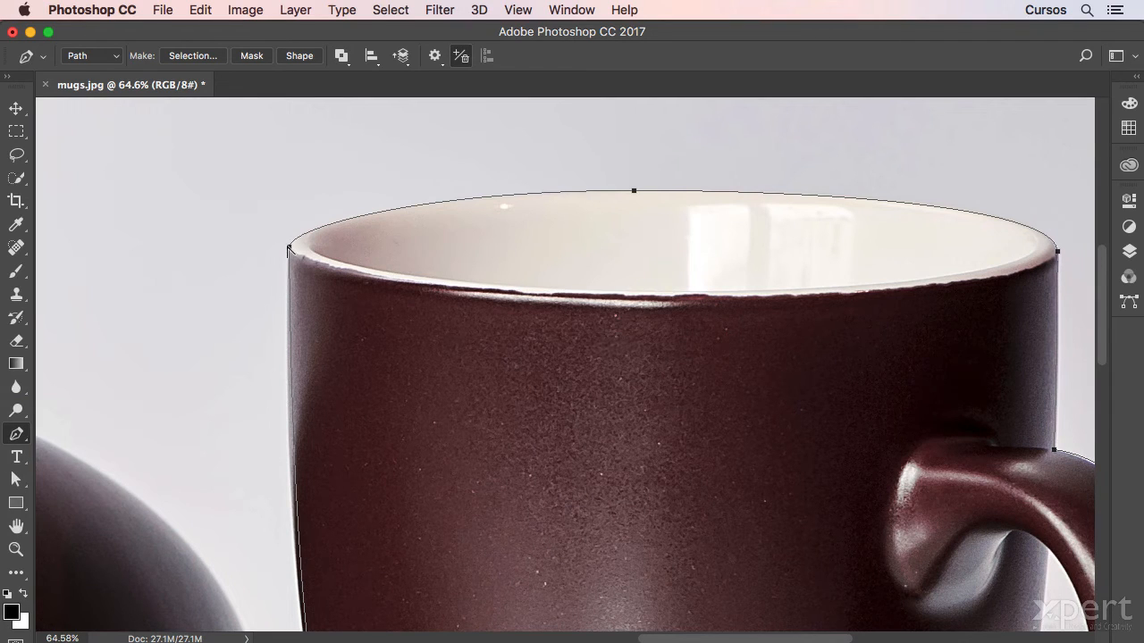
drag(289, 247, 293, 216)
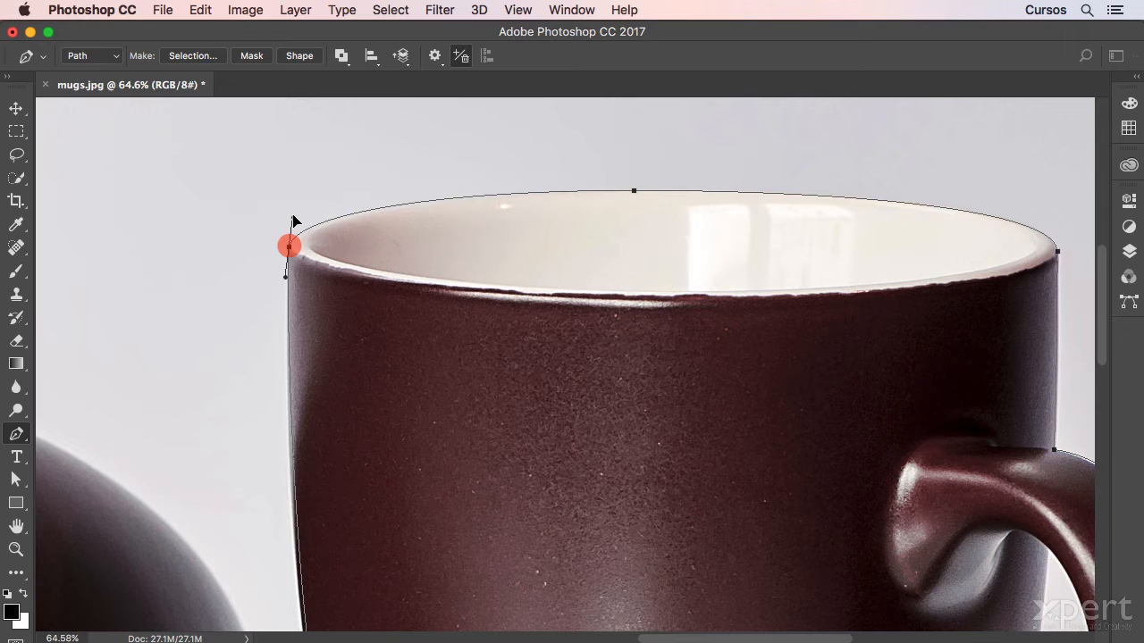
drag(294, 218, 294, 217)
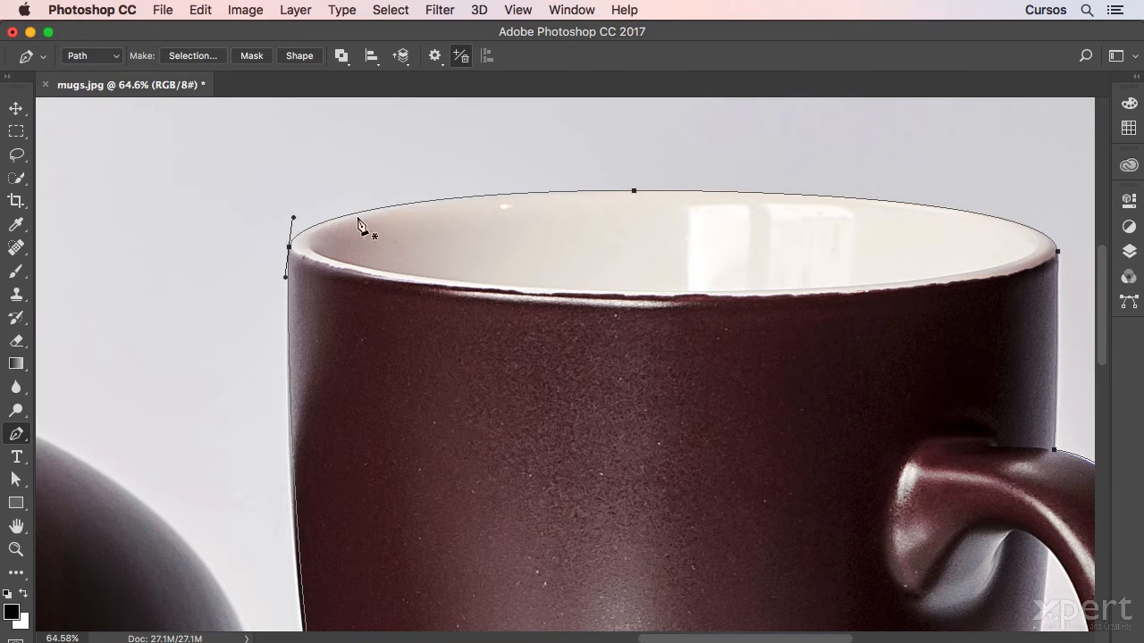
- Try to move the whole mug path with the Path Selection tool and undo the move
drag(412, 397, 403, 173)
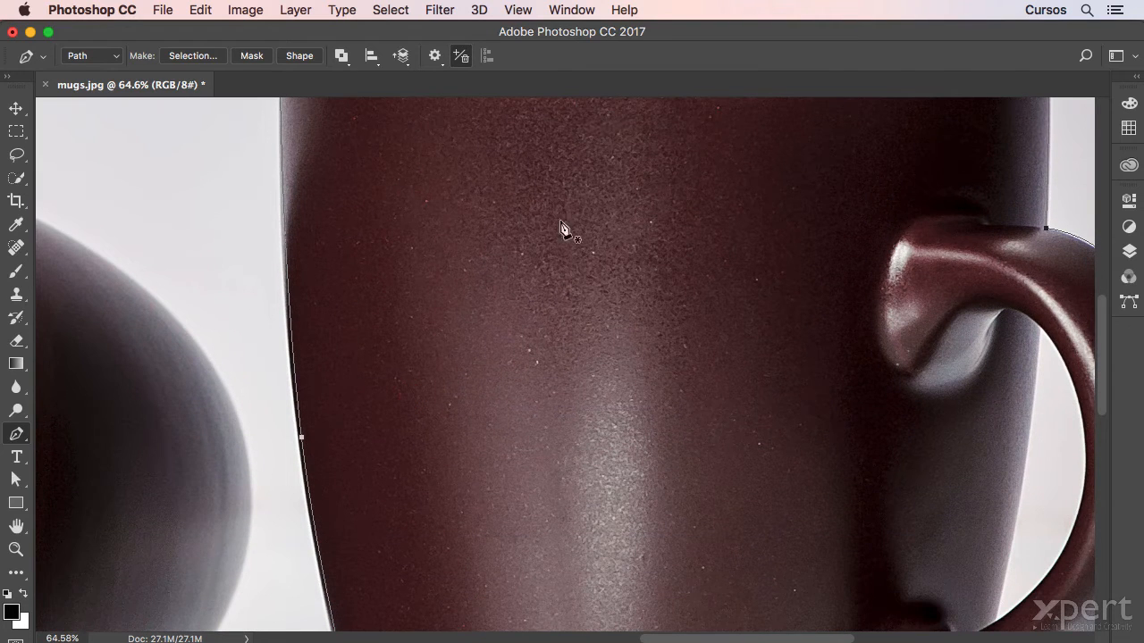
drag(616, 266, 591, 470)
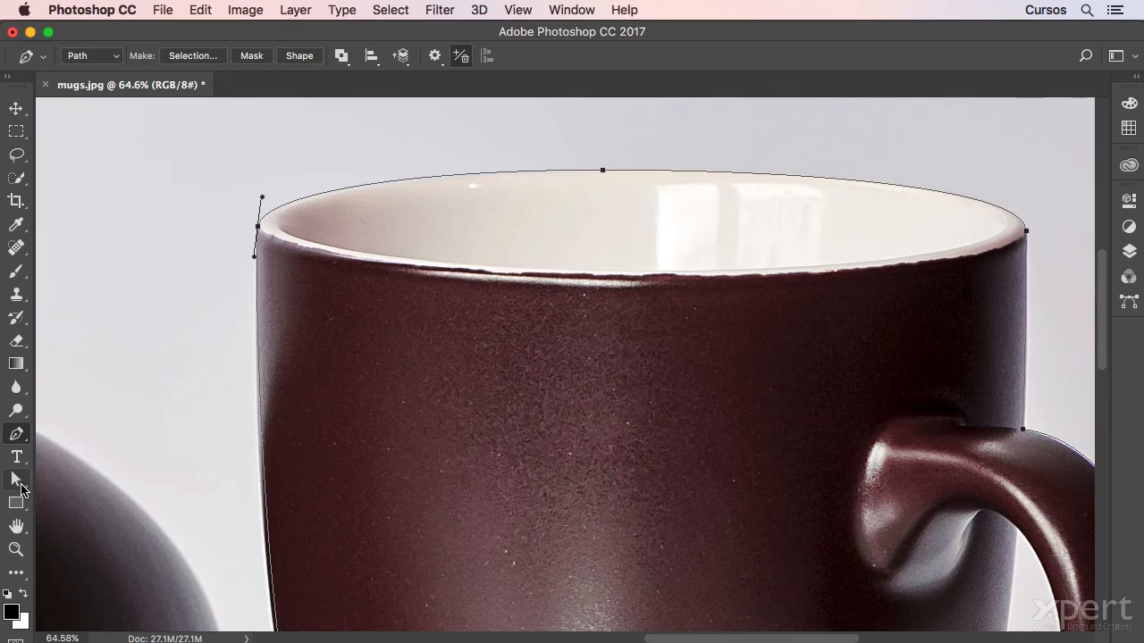
drag(20, 487, 73, 505)
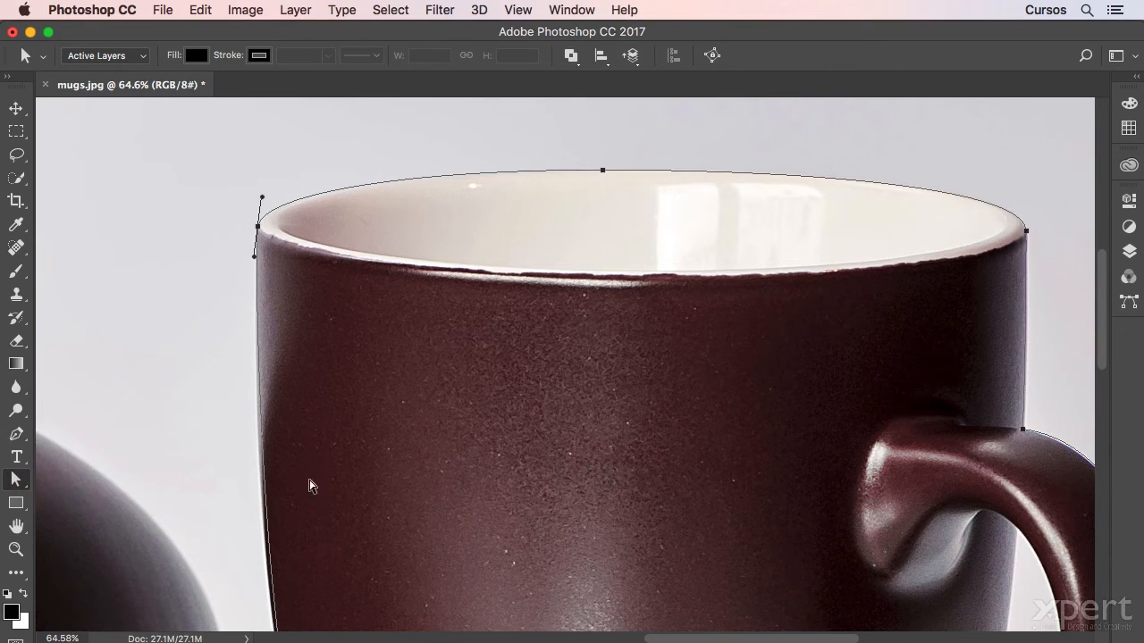
drag(348, 474, 416, 259)
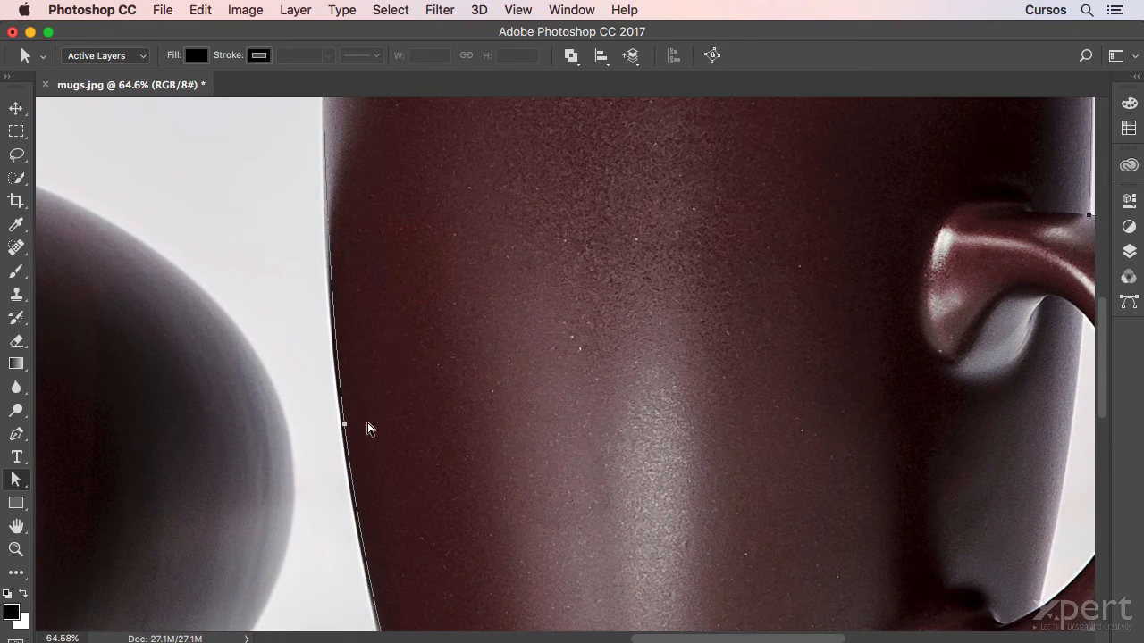
drag(19, 482, 95, 471)
key(super+0)
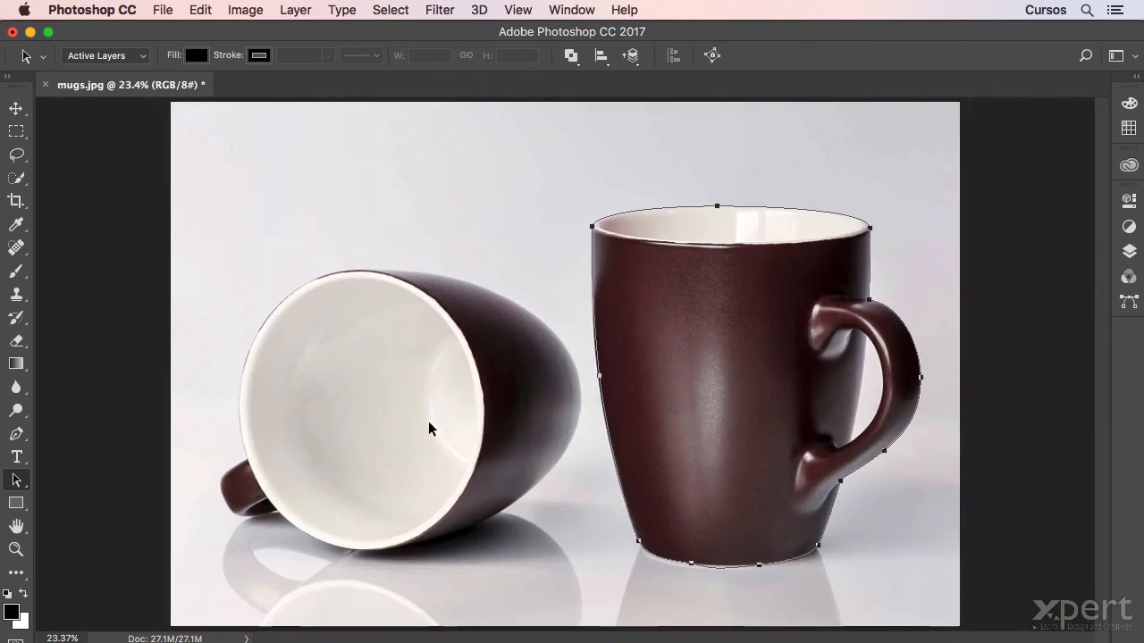
click(665, 205)
drag(716, 202, 572, 171)
key(super+z)
- Try to pull the mug's left-side anchor and its direction line away with the Direct Selection tool, and undo both changes
drag(17, 479, 76, 495)
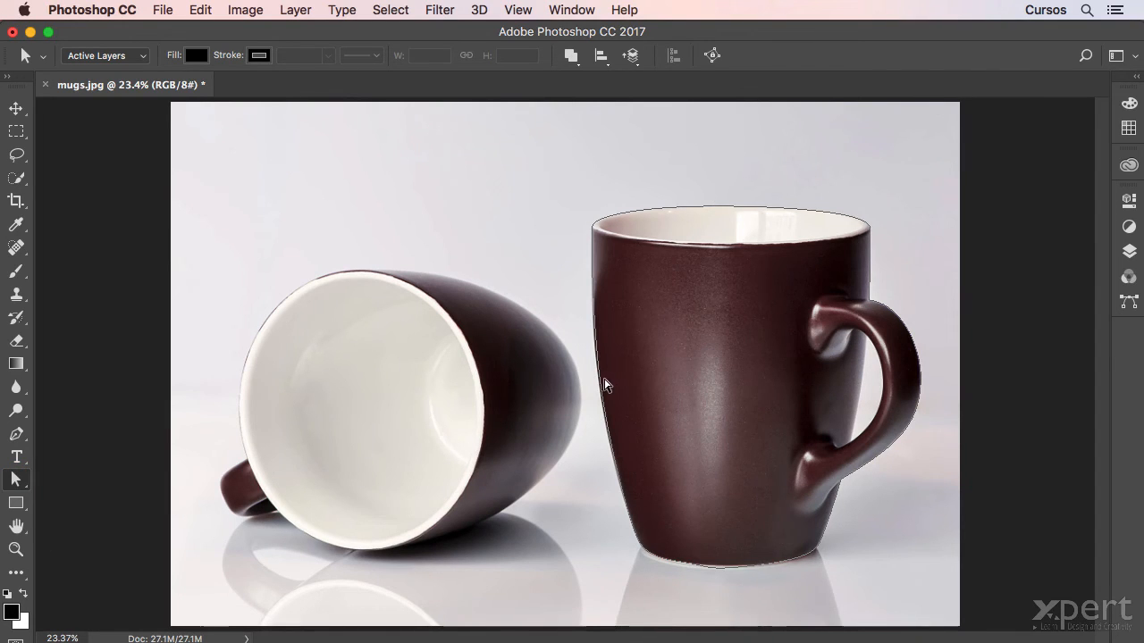
drag(599, 376, 468, 246)
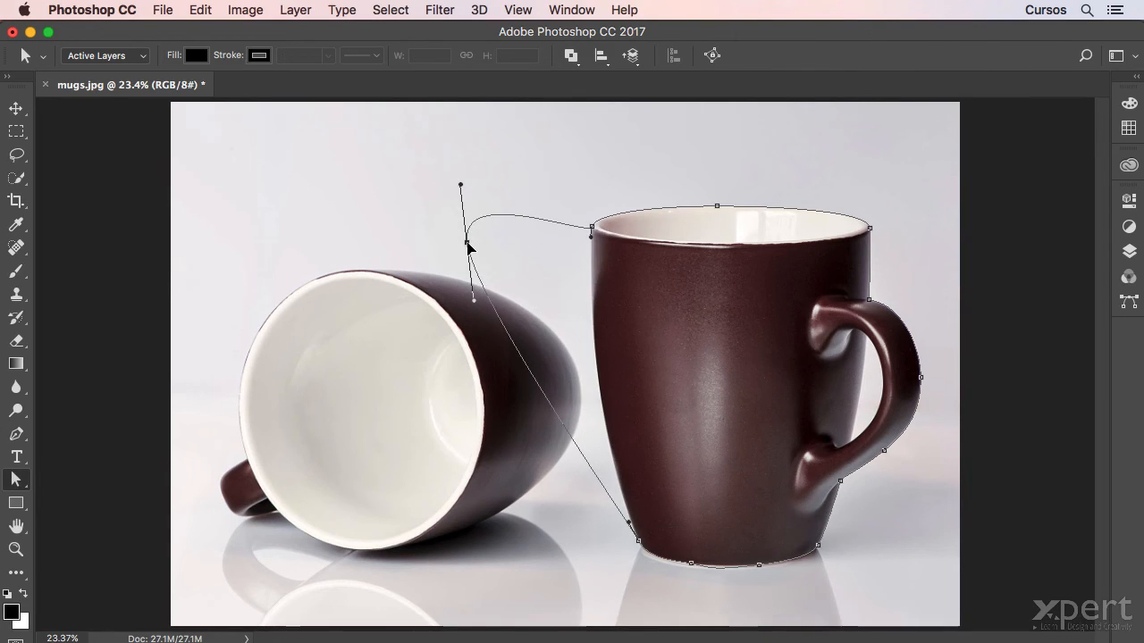
drag(461, 184, 476, 178)
key(super+alt+z)
key(super+alt+z)
- Shift the anchor at the rim's left end slightly so it sits exactly on the mug's edge
super+click(597, 458)
drag(602, 428, 669, 312)
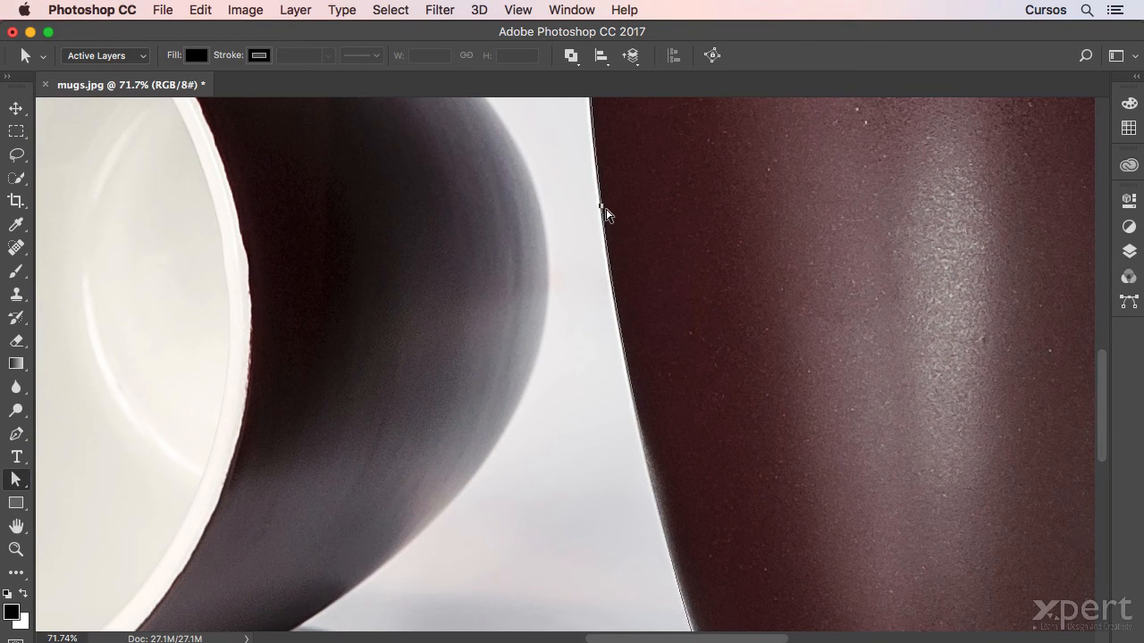
drag(707, 272, 685, 528)
drag(687, 217, 670, 343)
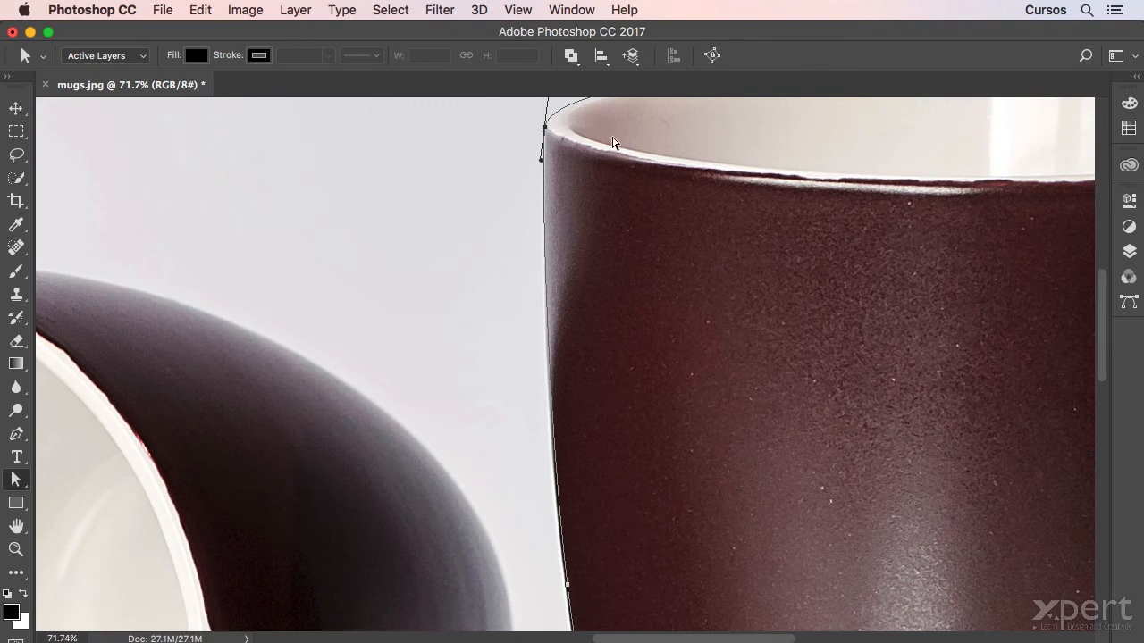
drag(591, 147, 651, 128)
drag(539, 176, 551, 237)
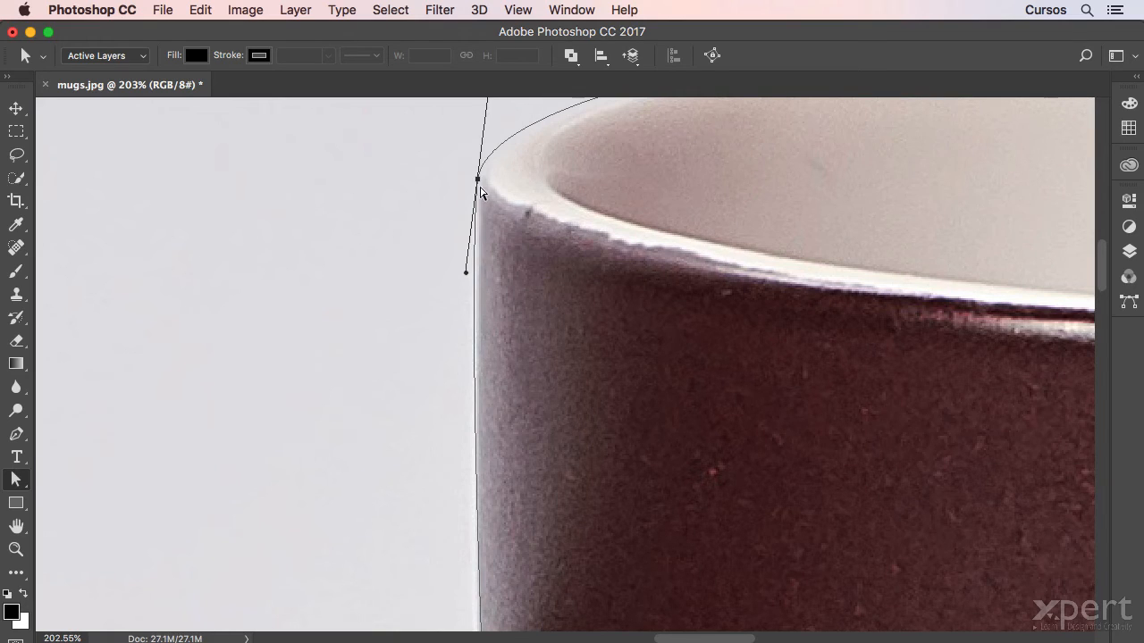
drag(479, 179, 484, 171)
- Lengthen the upper direction line of the mug's left-side anchor and fine-tune the segment up to the rim
drag(707, 449, 685, 88)
drag(613, 413, 607, 266)
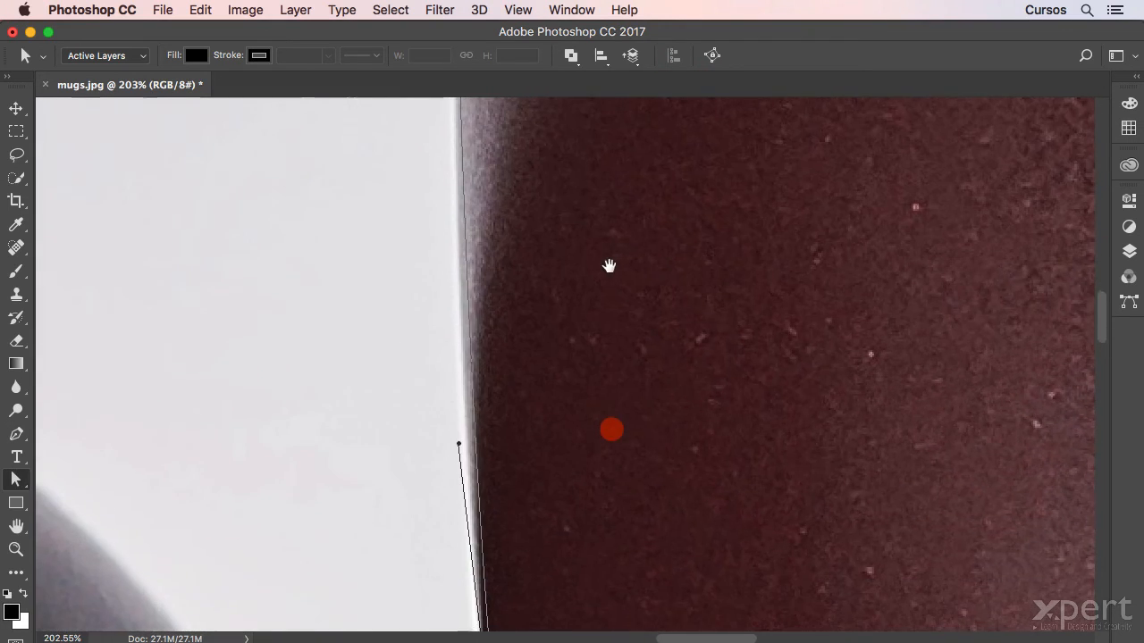
drag(459, 447, 445, 417)
drag(598, 375, 585, 583)
drag(540, 296, 541, 487)
scroll(539, 296, up, 2)
scroll(540, 296, down, 5)
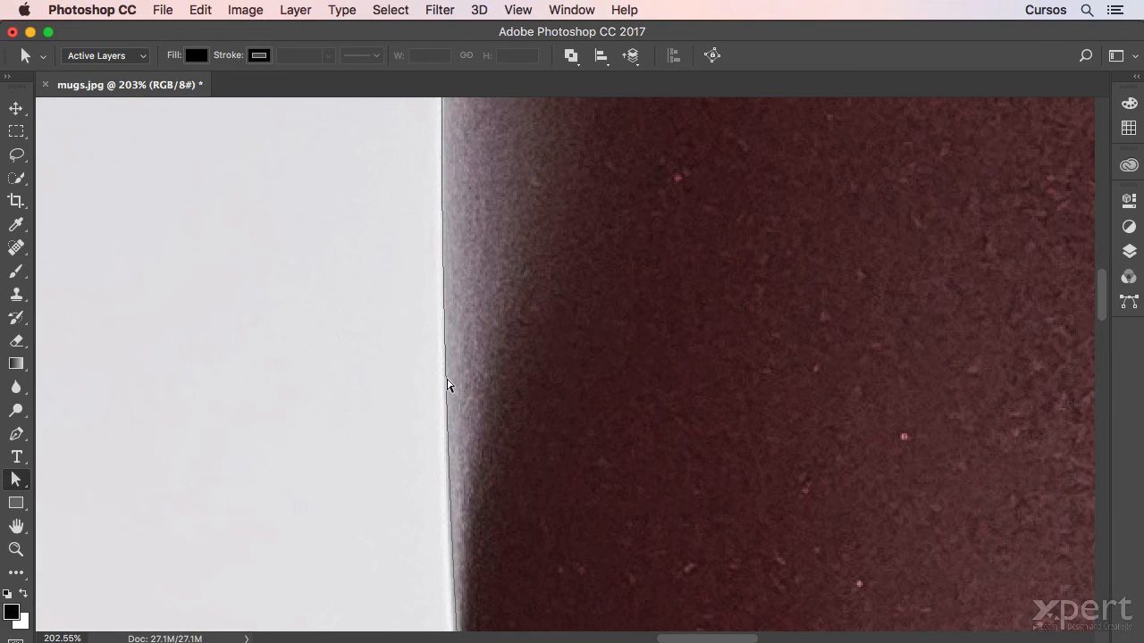
drag(448, 385, 447, 385)
- Move the lower left corner anchor slightly up the mug's edge and extend its lower direction line toward the base
drag(577, 324, 588, 108)
drag(670, 359, 607, 71)
drag(638, 401, 581, 185)
drag(617, 384, 529, 138)
drag(595, 360, 549, 90)
drag(625, 396, 492, 309)
click(365, 441)
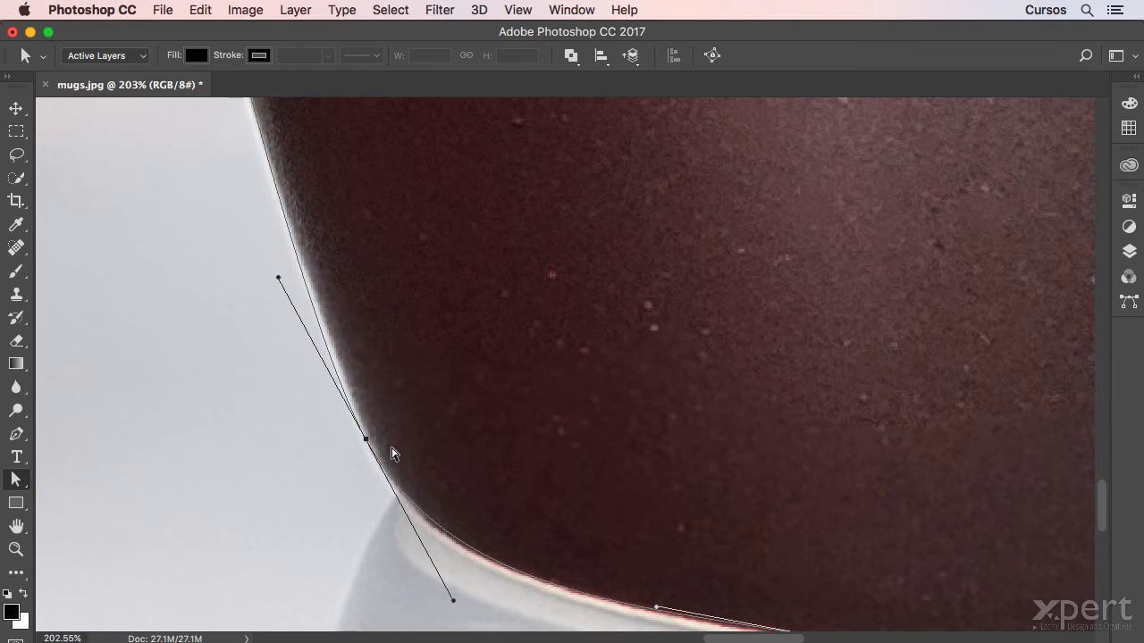
drag(366, 441, 364, 421)
mouse_move(452, 582)
mouse_down()
mouse_move(442, 602)
mouse_move(464, 601)
mouse_up()
- Adjust the direction lines of the base anchors so the path follows the mug's curved bottom edge
drag(681, 330, 598, 202)
drag(575, 480, 455, 445)
scroll(455, 444, down, 5)
scroll(485, 473, up, 5)
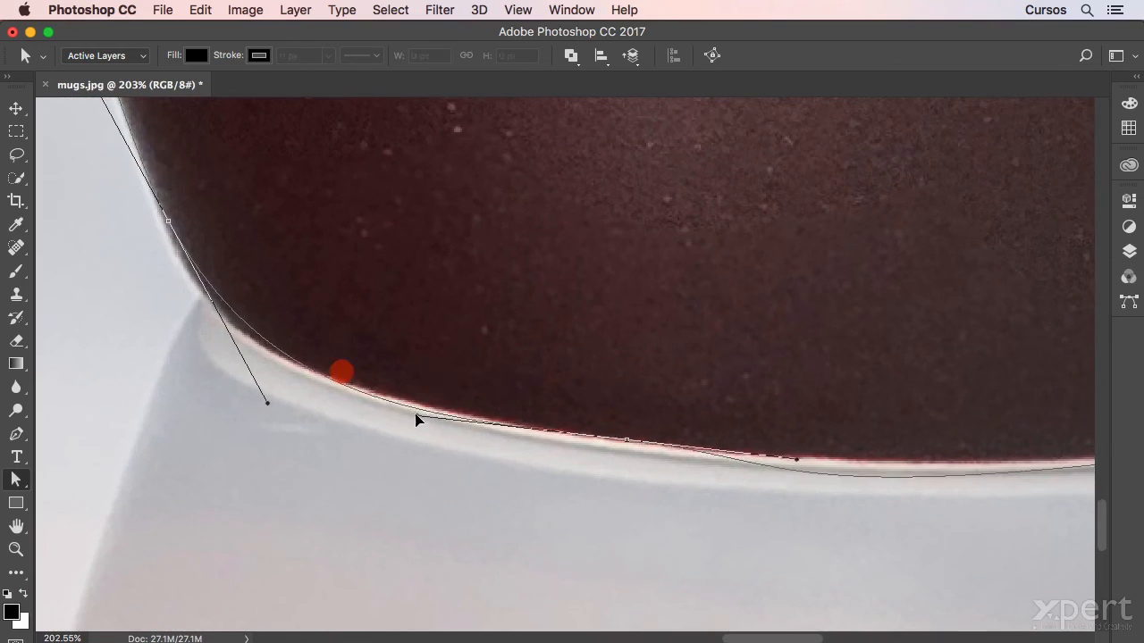
scroll(417, 417, down, 5)
scroll(852, 391, right, 5)
drag(842, 449, 615, 466)
- Redirect the lower direction line of the mug's lower right corner anchor to fit the base curve
scroll(602, 493, left, 2)
scroll(603, 492, right, 5)
scroll(602, 492, up, 3)
drag(784, 366, 817, 391)
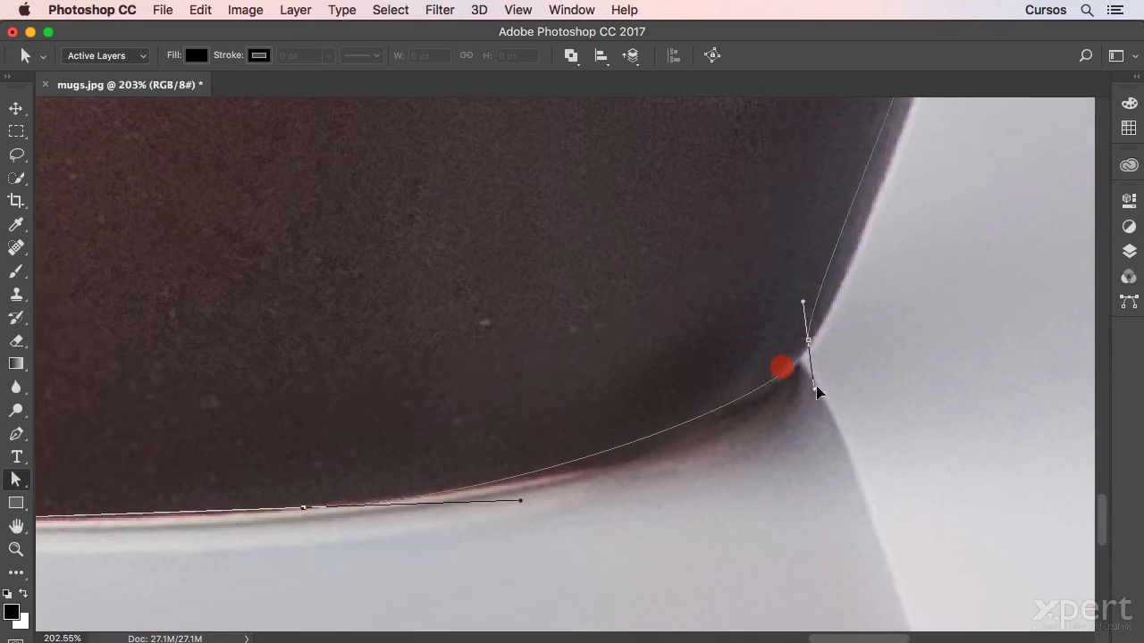
- Fine-tune the path segments around the handle's outer edge and its junction with the mug body
scroll(817, 390, up, 5)
scroll(649, 309, up, 10)
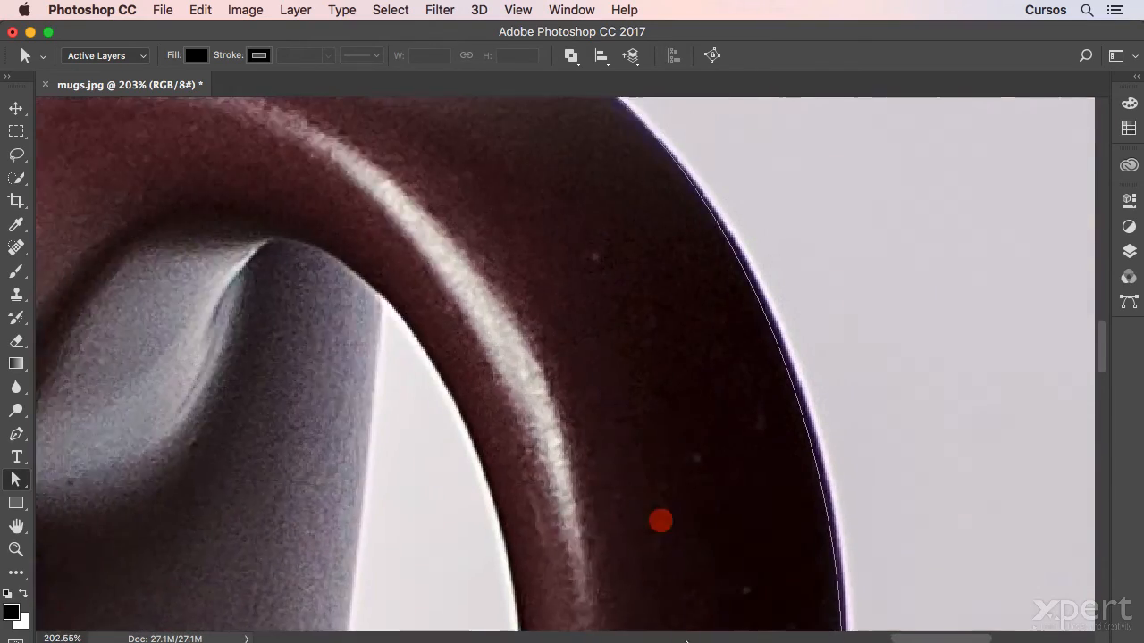
drag(720, 292, 731, 307)
drag(763, 220, 775, 298)
drag(504, 212, 477, 151)
drag(500, 429, 499, 282)
drag(459, 570, 465, 570)
- Fine-tune the rim's upper left curve segment between the left end and the top anchor
drag(518, 134, 937, 525)
drag(435, 569, 992, 565)
drag(384, 404, 980, 410)
drag(506, 243, 507, 241)
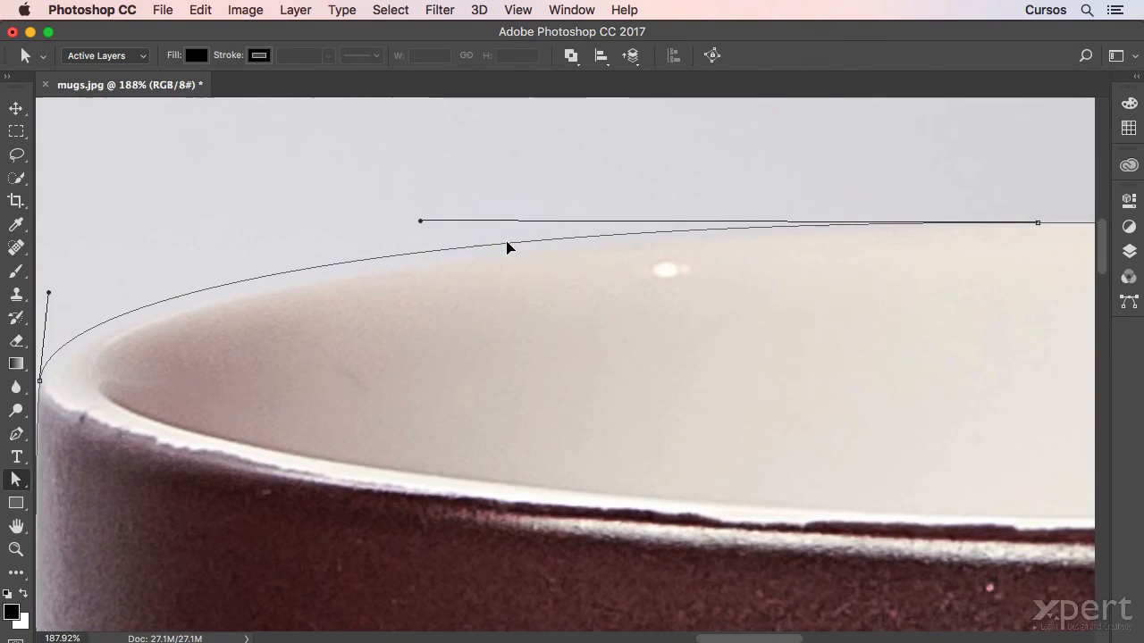
key(super+0)
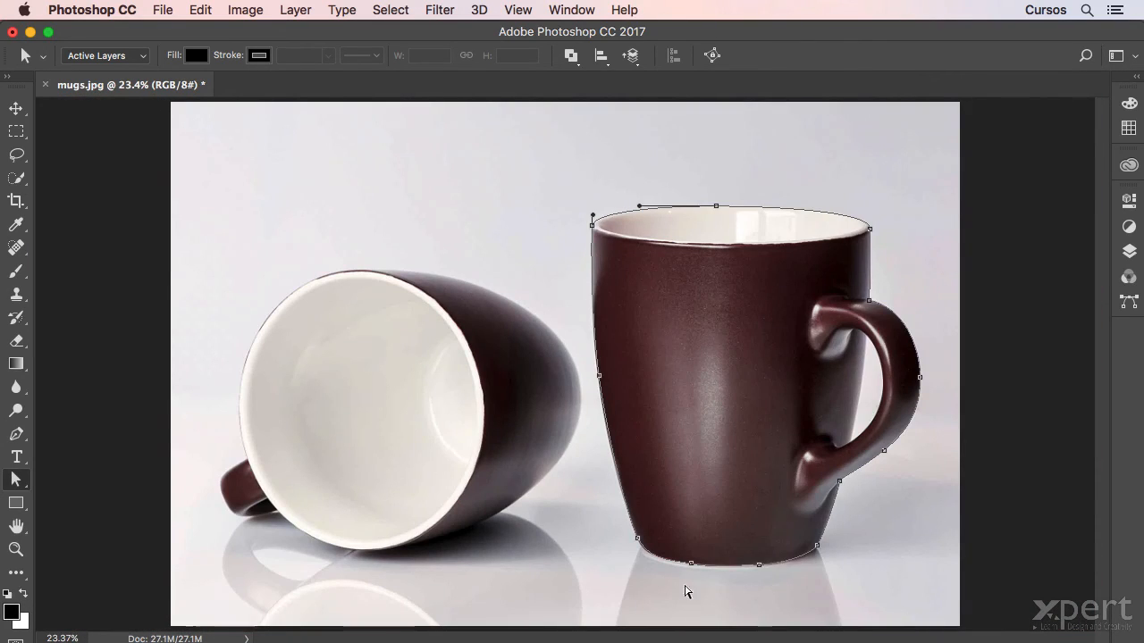
- Display the document's paths and set the Pen tool's path operation to Exclude Overlapping Shapes
drag(887, 395, 956, 334)
drag(817, 304, 585, 320)
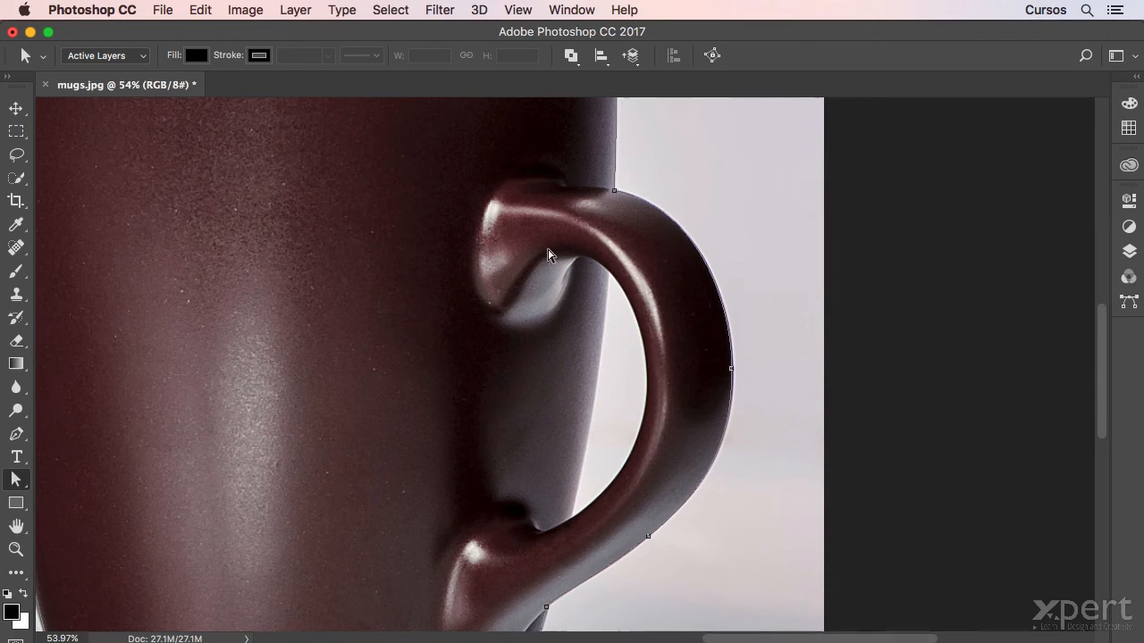
click(1129, 301)
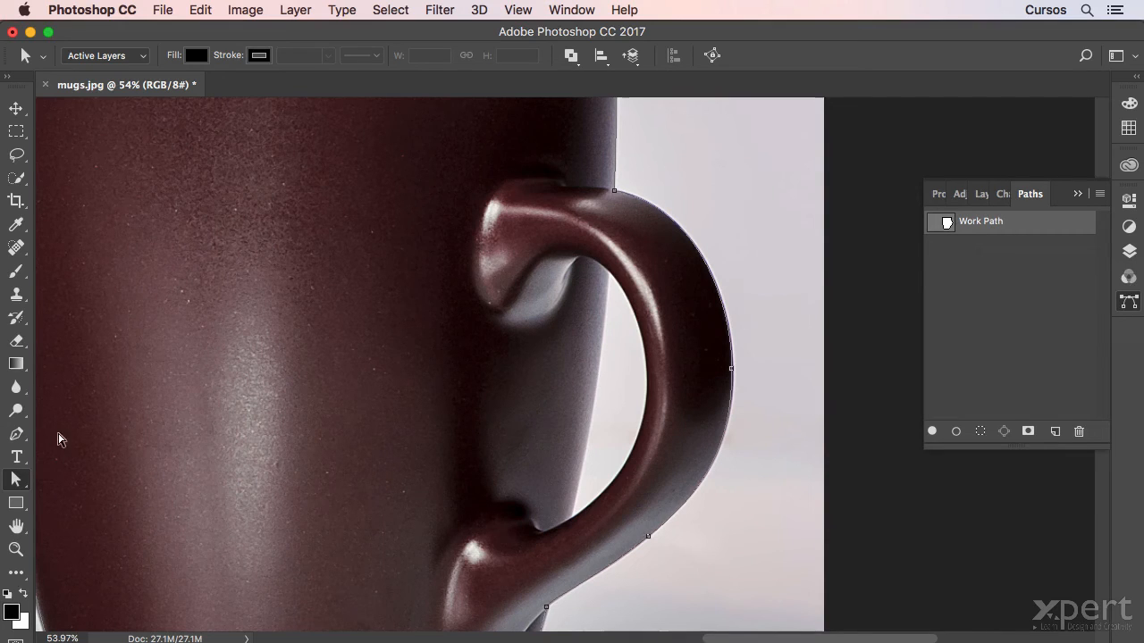
click(16, 433)
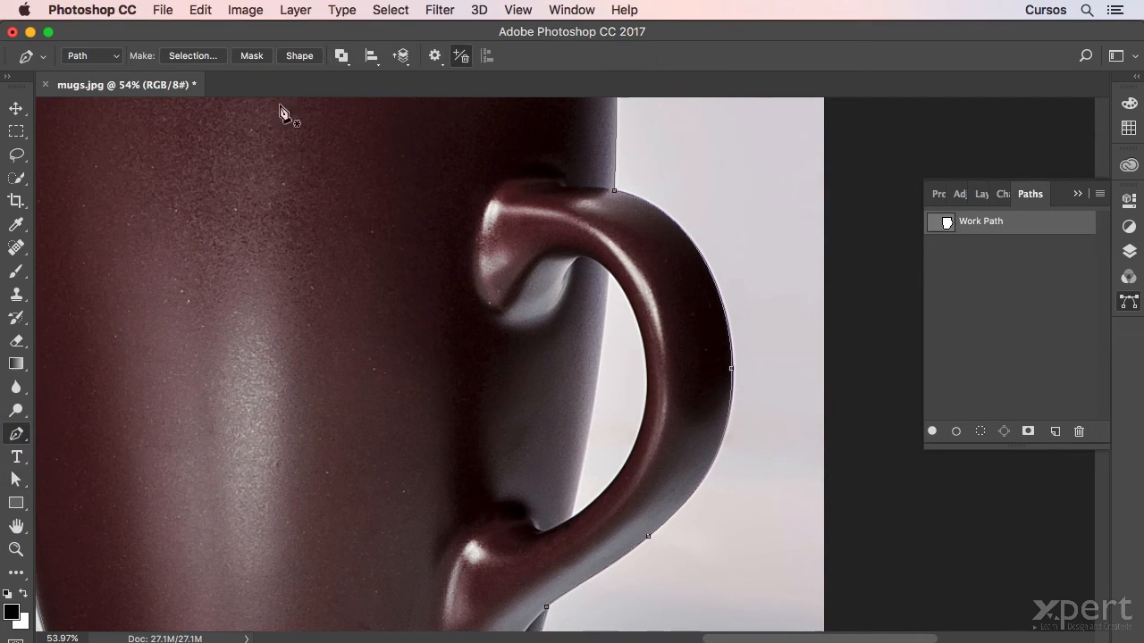
click(341, 56)
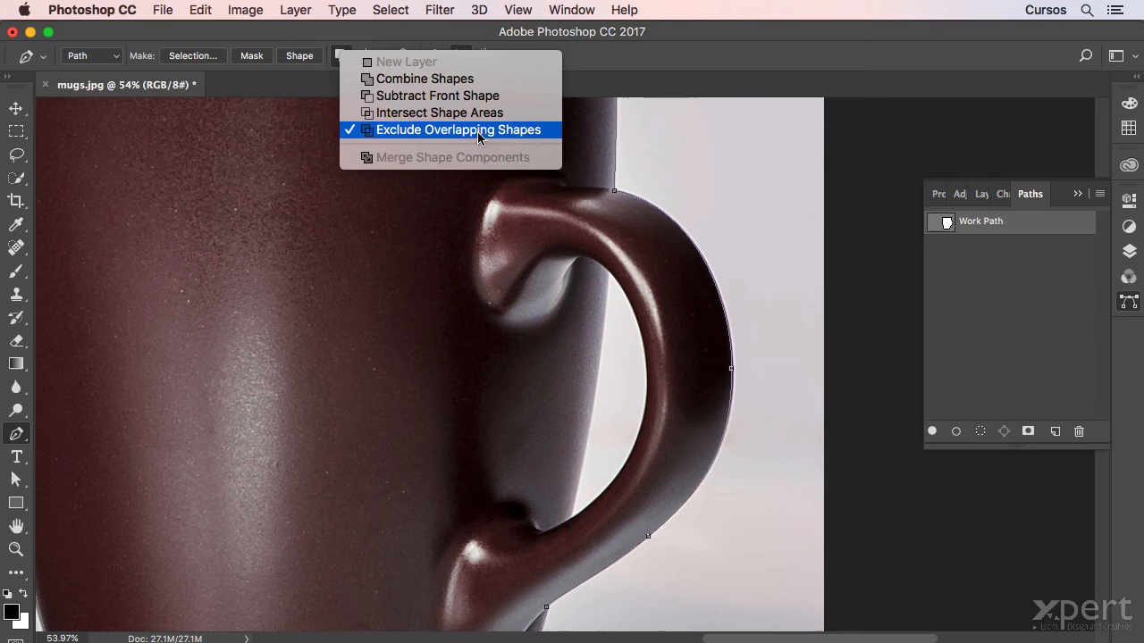
click(513, 133)
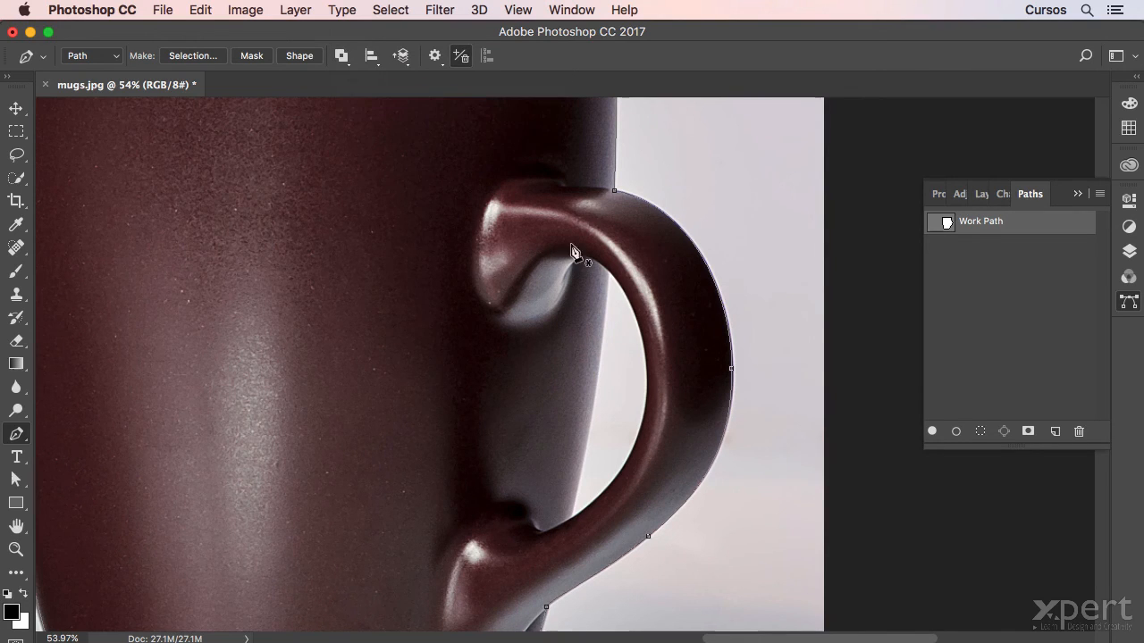
- Trace the opening inside the handle as a closed three-anchor subpath, with a straight side along the mug body
mouse_move(617, 280)
mouse_down()
mouse_move(705, 233)
mouse_move(636, 255)
mouse_move(657, 251)
mouse_up()
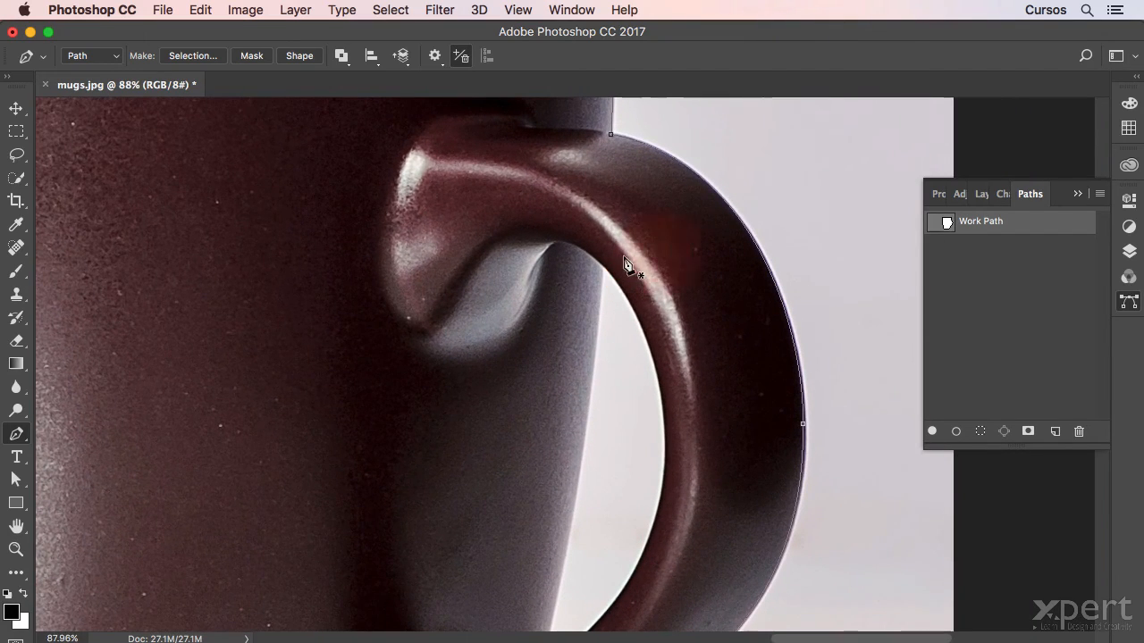
click(603, 265)
drag(669, 454, 670, 575)
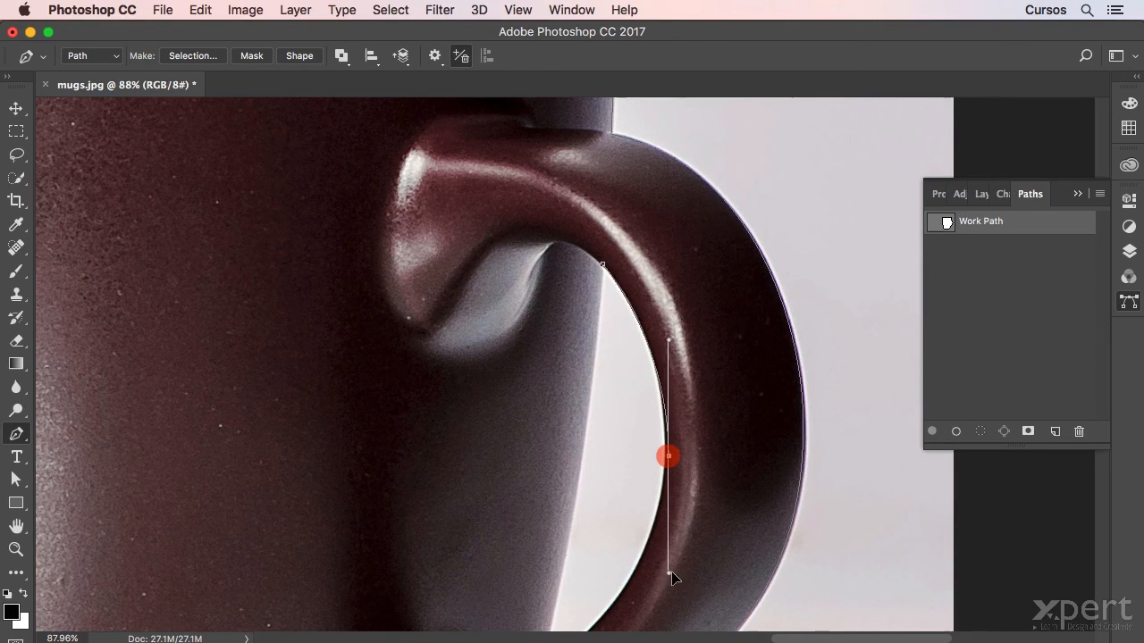
scroll(679, 514, down, 5)
scroll(679, 513, left, 1)
drag(570, 490, 539, 503)
scroll(539, 503, up, 3)
click(623, 151)
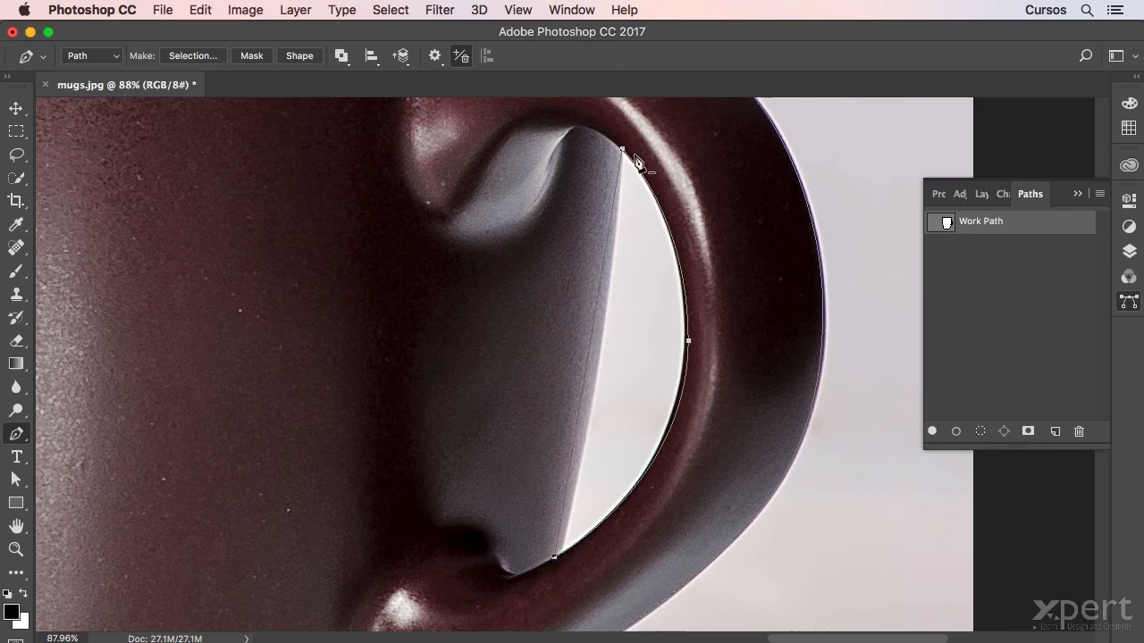
- Nudge the opening's outer curve anchor two steps left and move the lower corner anchor onto the mug body's edge
click(18, 479)
click(724, 328)
click(688, 342)
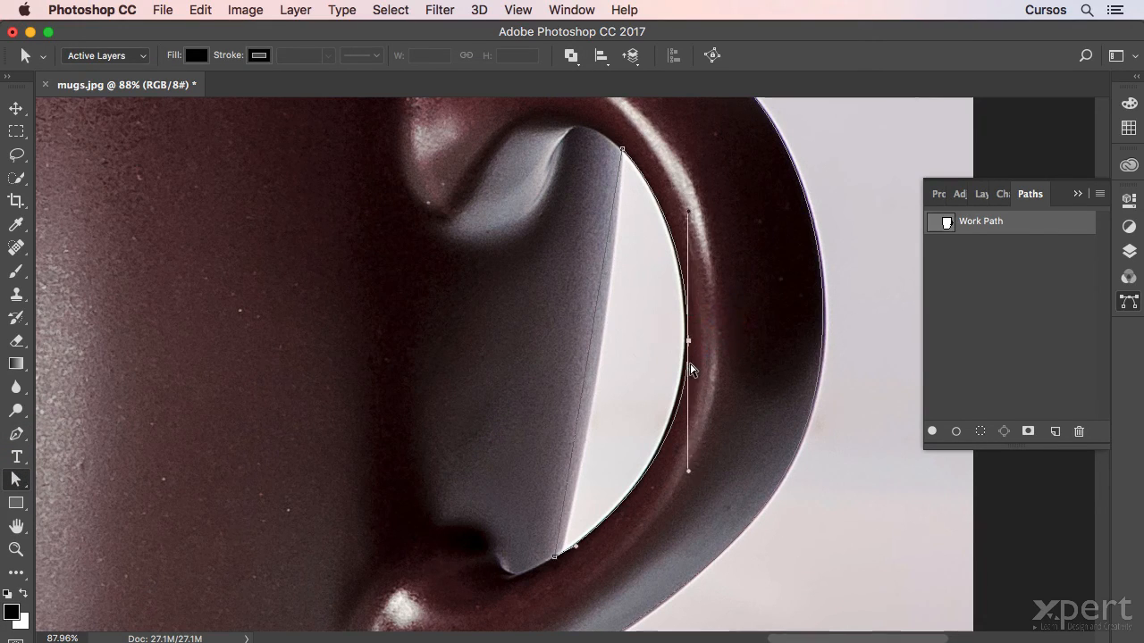
key(Left)
key(Left)
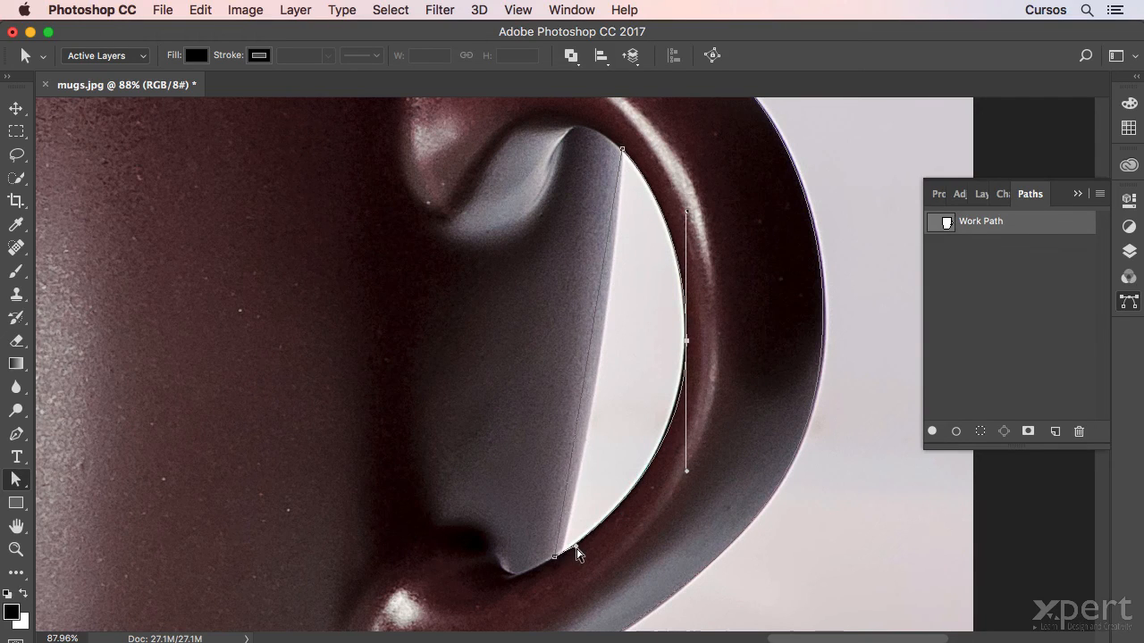
drag(597, 561, 686, 514)
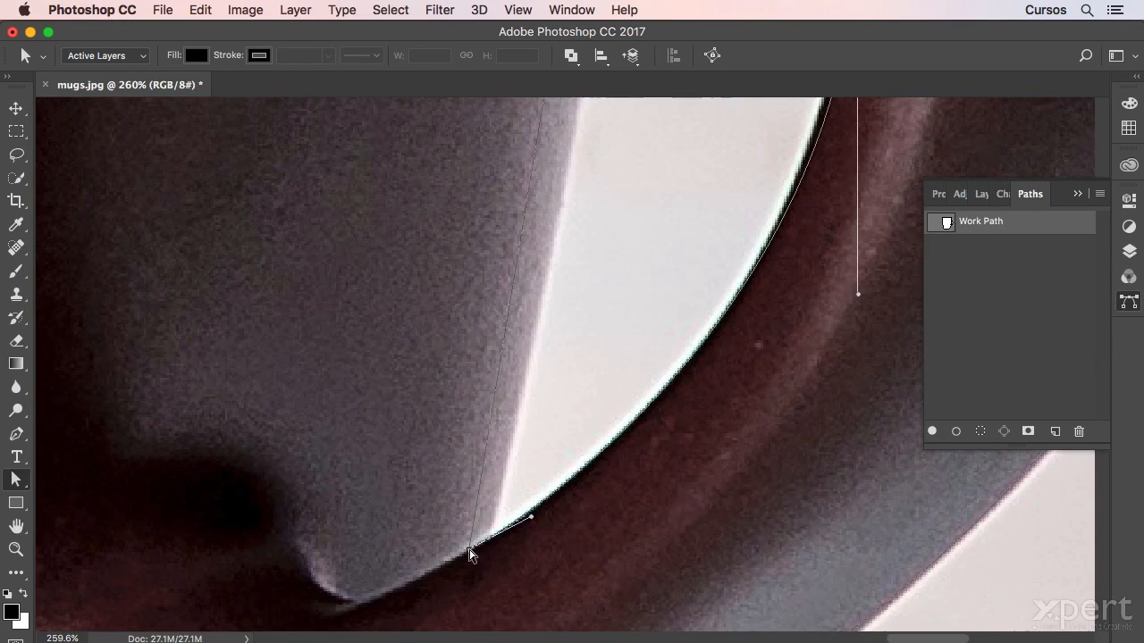
drag(471, 549, 487, 547)
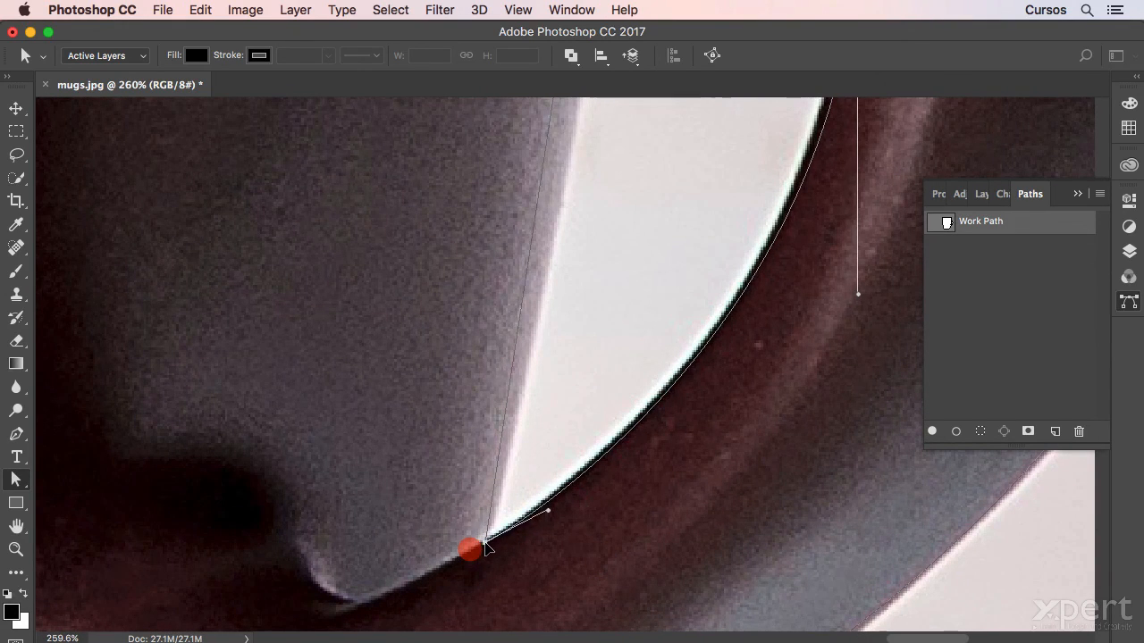
- Reshape the opening's upper curve segment so it follows the handle's inner edge
drag(777, 326, 638, 561)
mouse_move(702, 348)
mouse_down()
mouse_move(723, 515)
mouse_move(728, 408)
mouse_move(723, 510)
mouse_up()
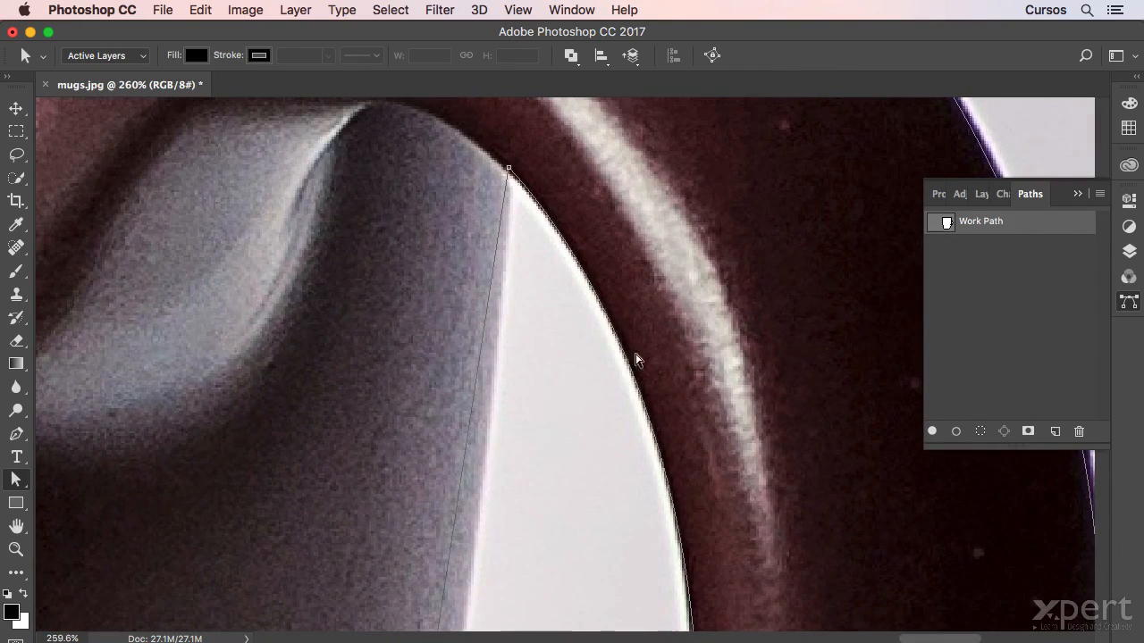
drag(648, 409, 645, 402)
mouse_move(795, 511)
mouse_down()
mouse_move(807, 238)
mouse_move(813, 251)
mouse_up()
key(super+minus)
key(super+minus)
key(super+minus)
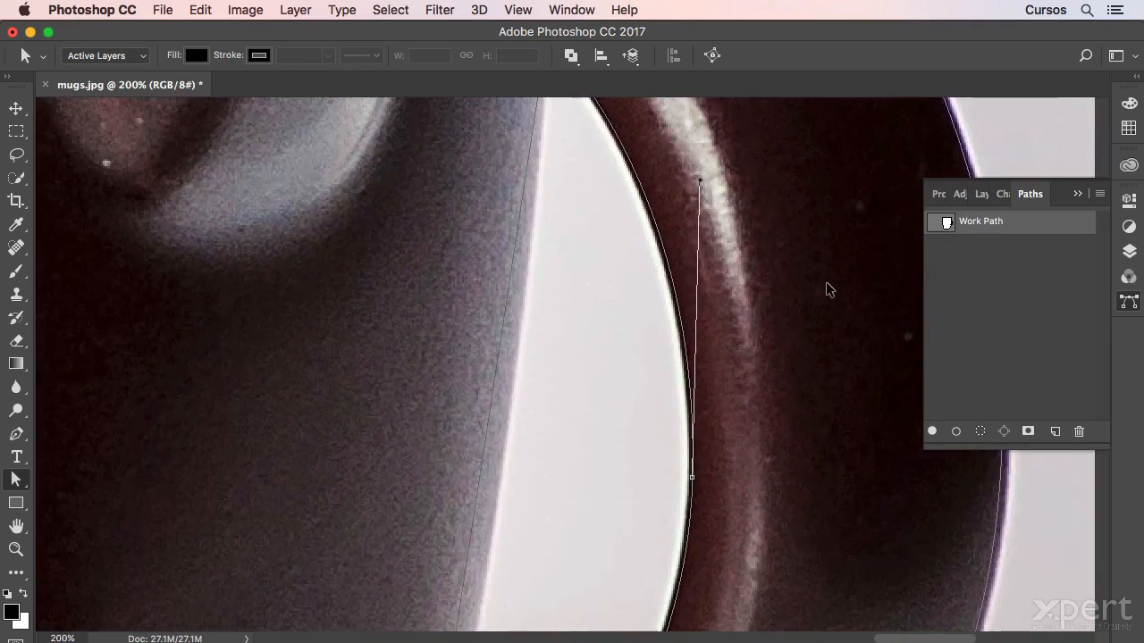
drag(735, 384, 733, 337)
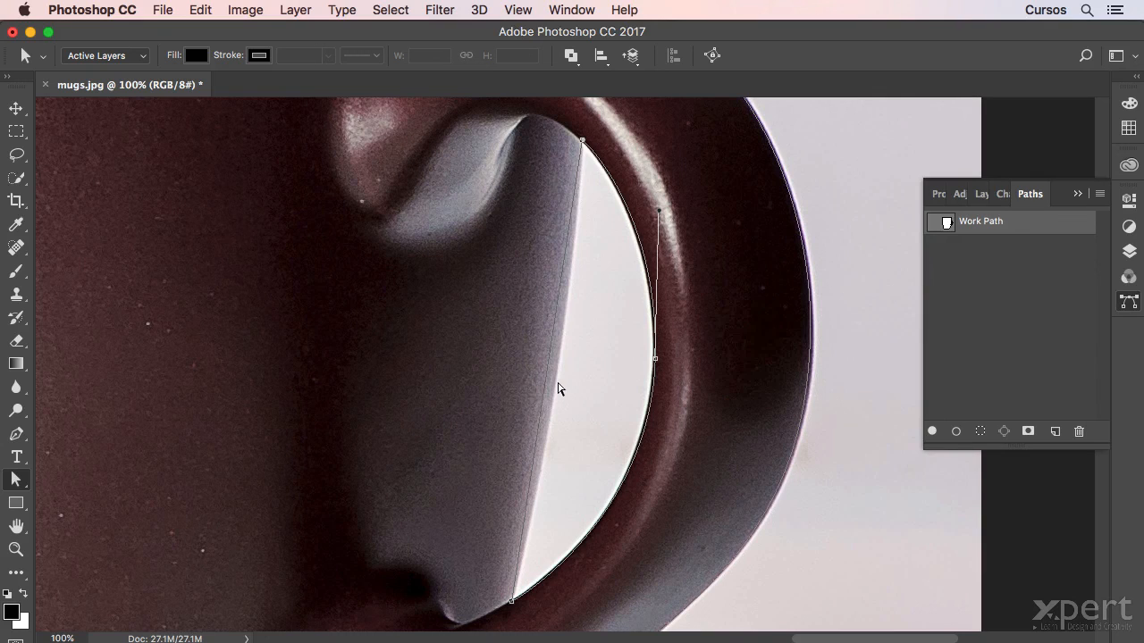
- Try to shift the opening's straight segment along the mug body and undo the move
drag(548, 374, 520, 357)
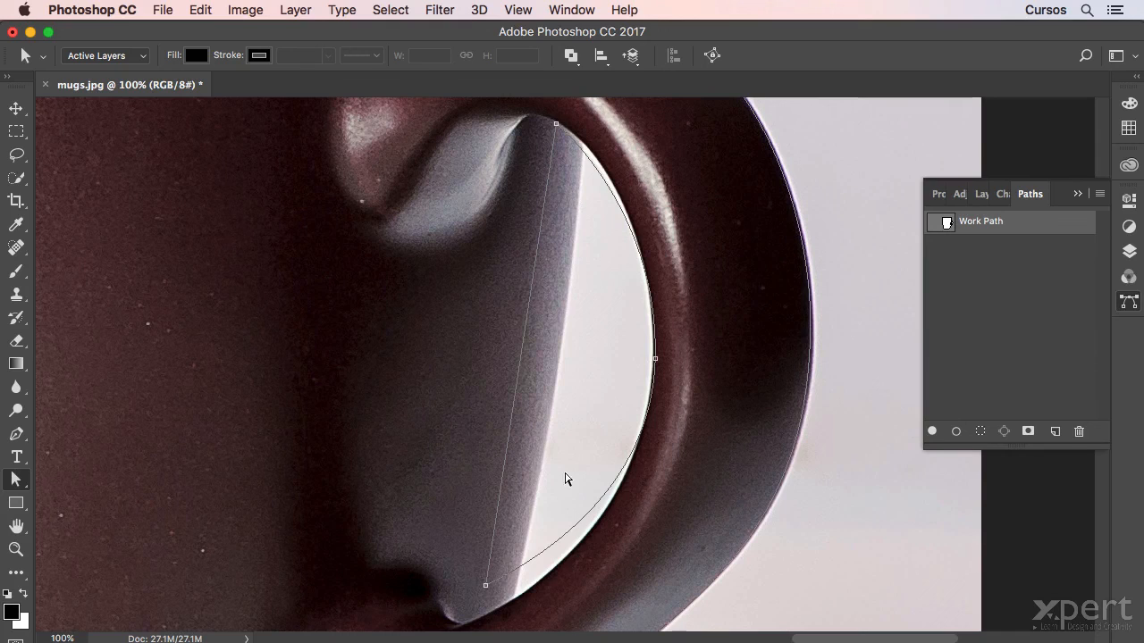
key(super+z)
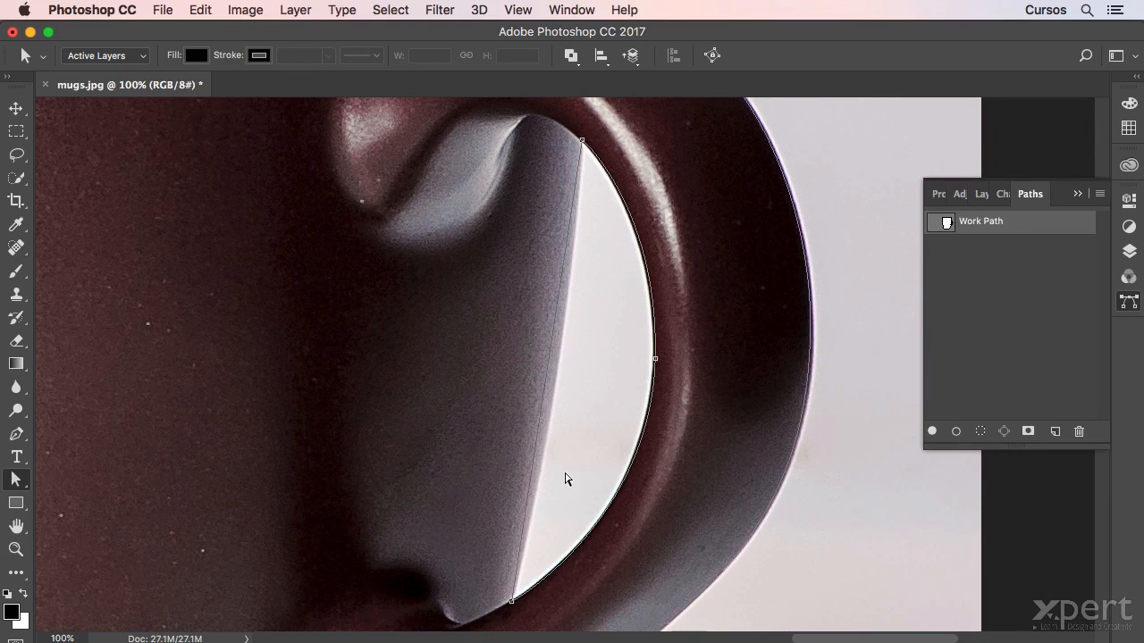
- Add an anchor point midway along the opening's straight side and move it onto the mug body's edge
click(19, 434)
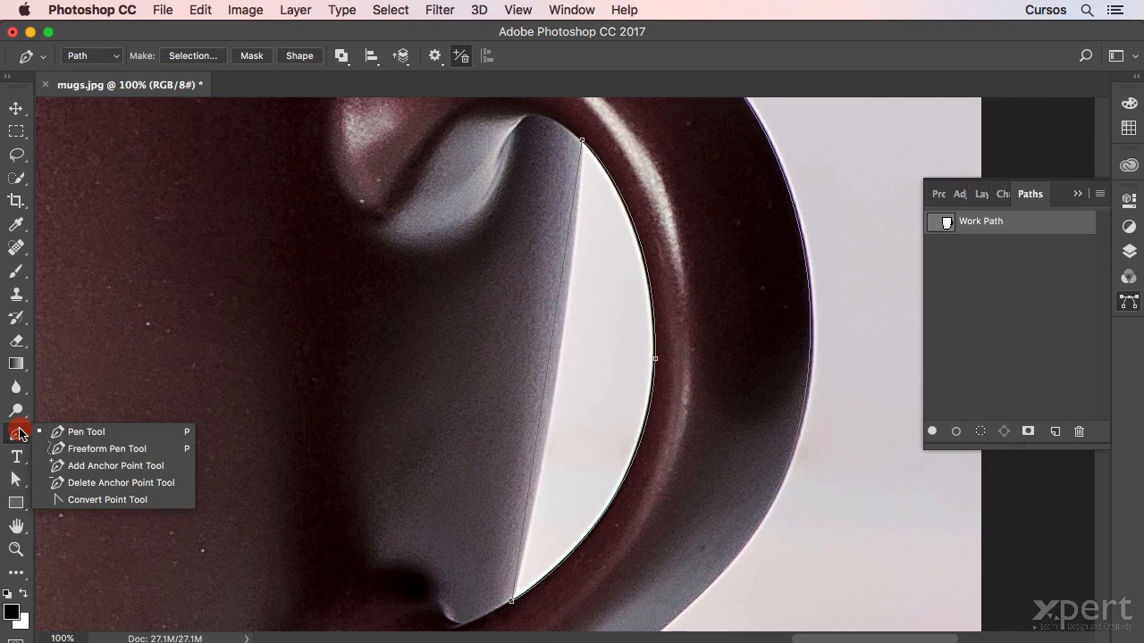
click(100, 465)
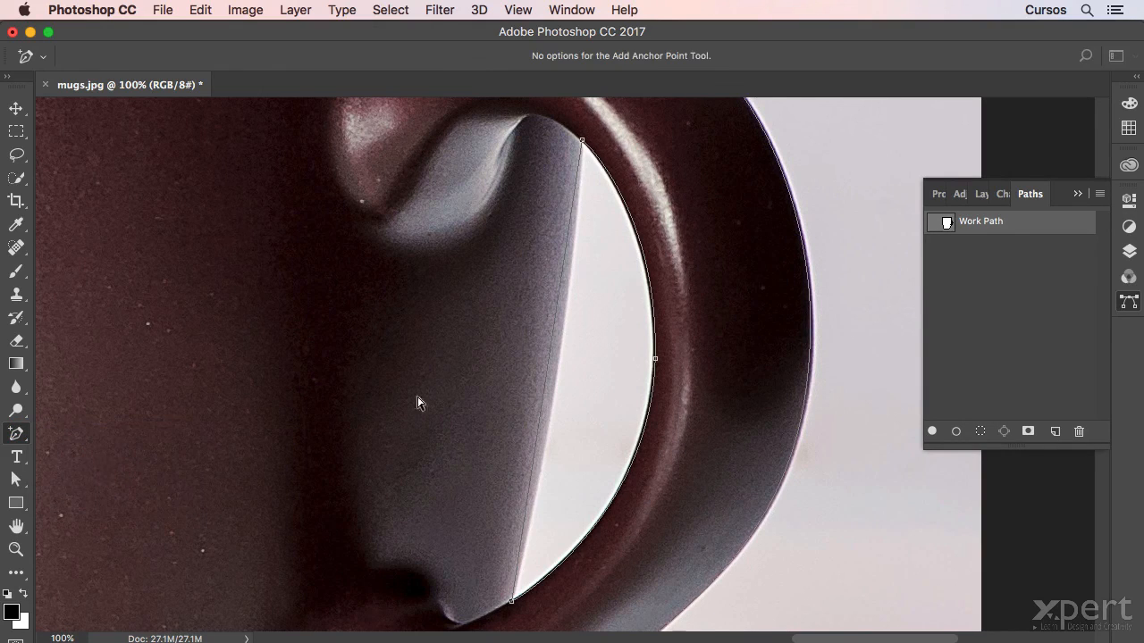
click(551, 347)
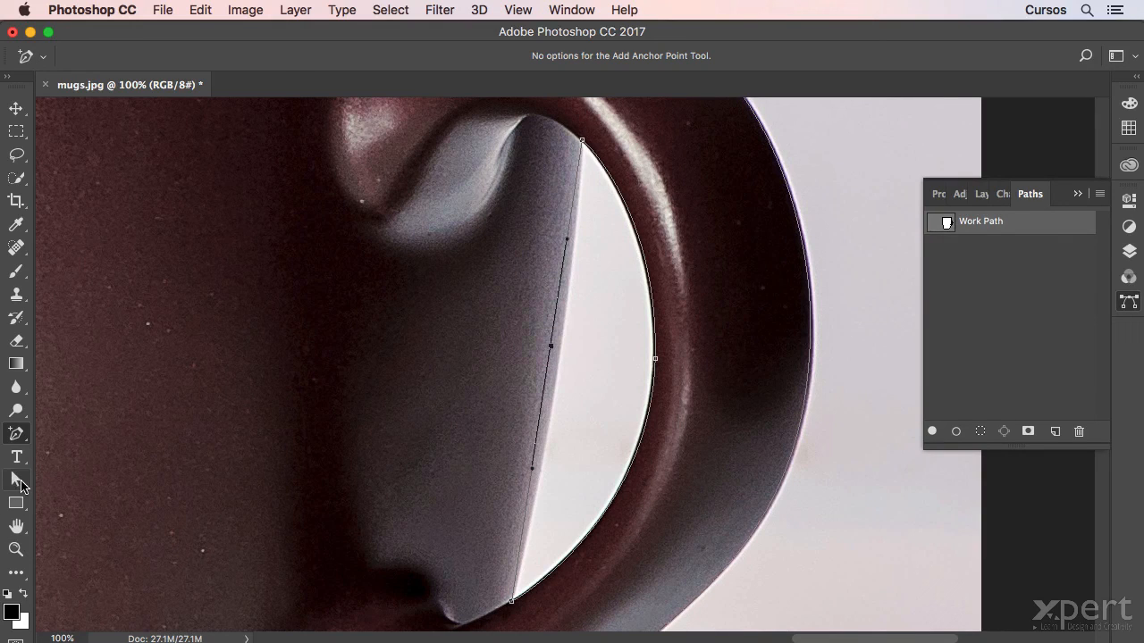
click(16, 480)
drag(550, 348, 558, 351)
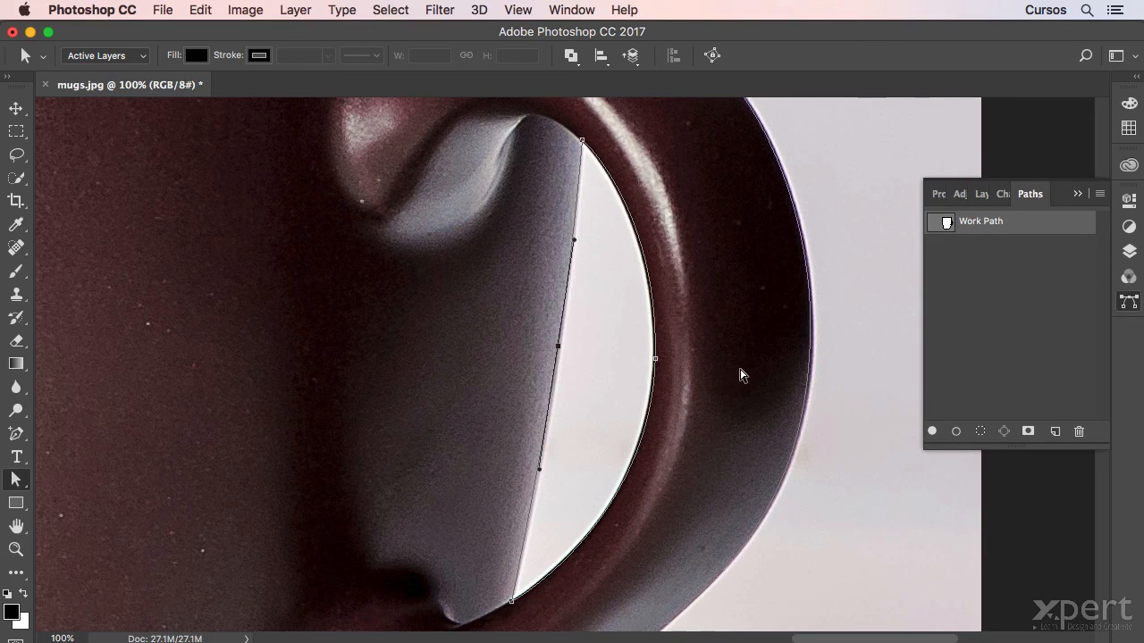
- Deselect the Work Path and select it again to compare its outline with the mug across the whole image
key(super+0)
click(975, 286)
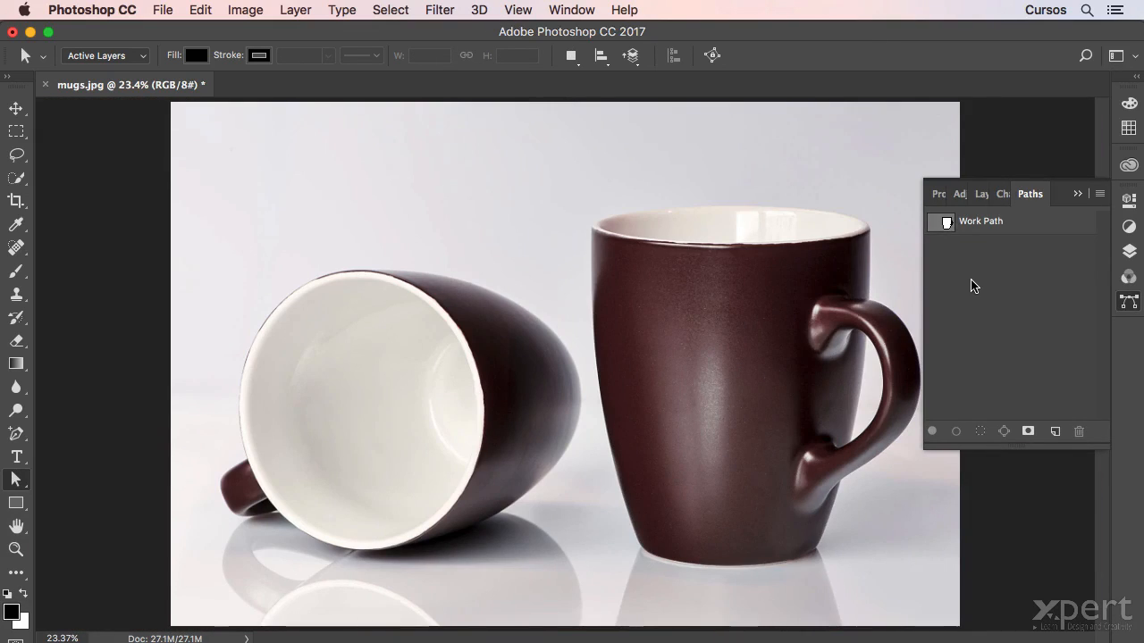
click(945, 221)
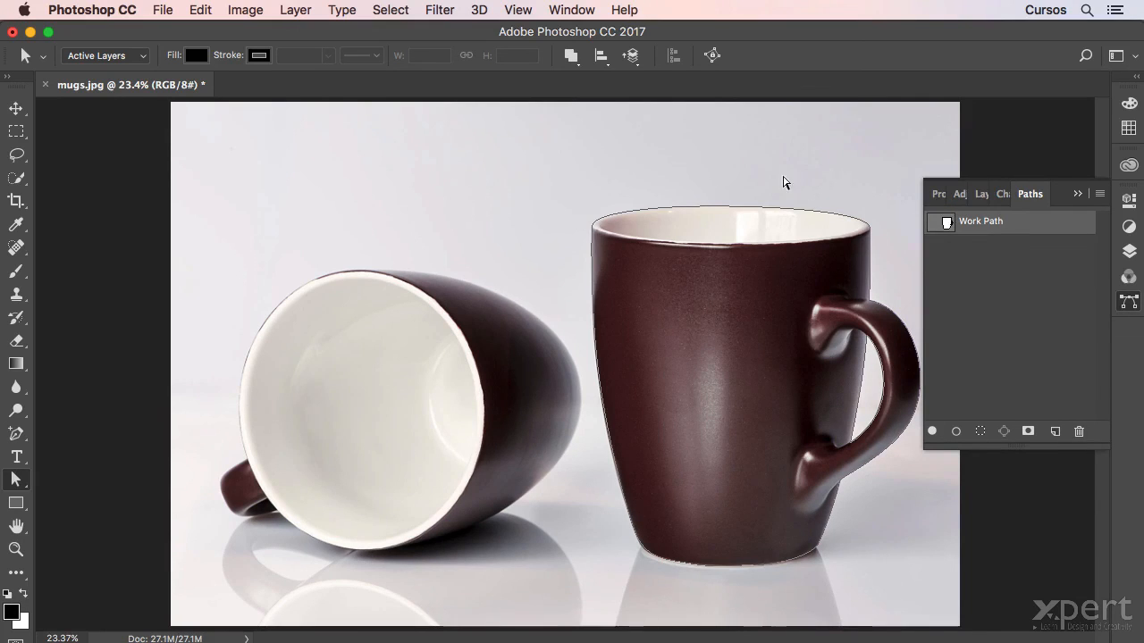